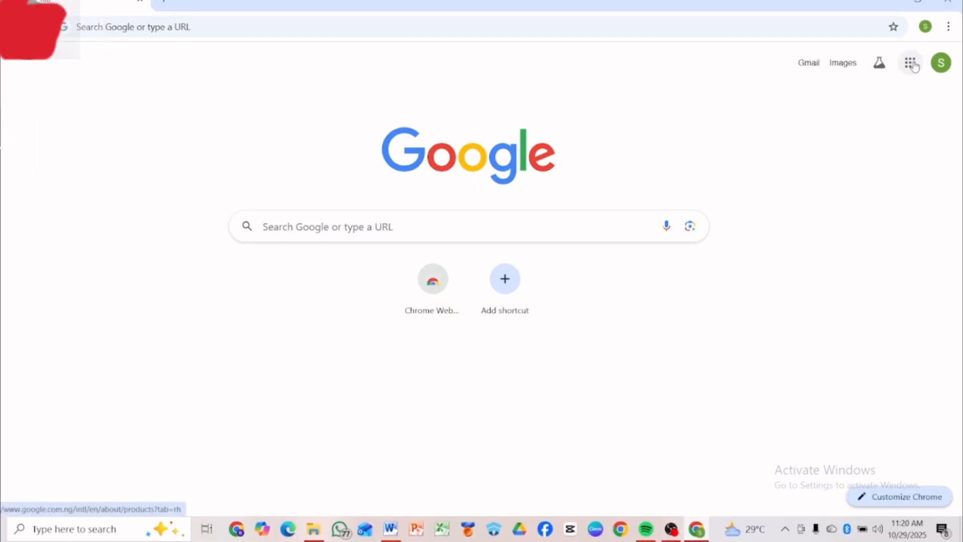
Open Google Docs from the Google apps and create a blank document.
{"action": "left_click", "coordinate": [911, 64]}
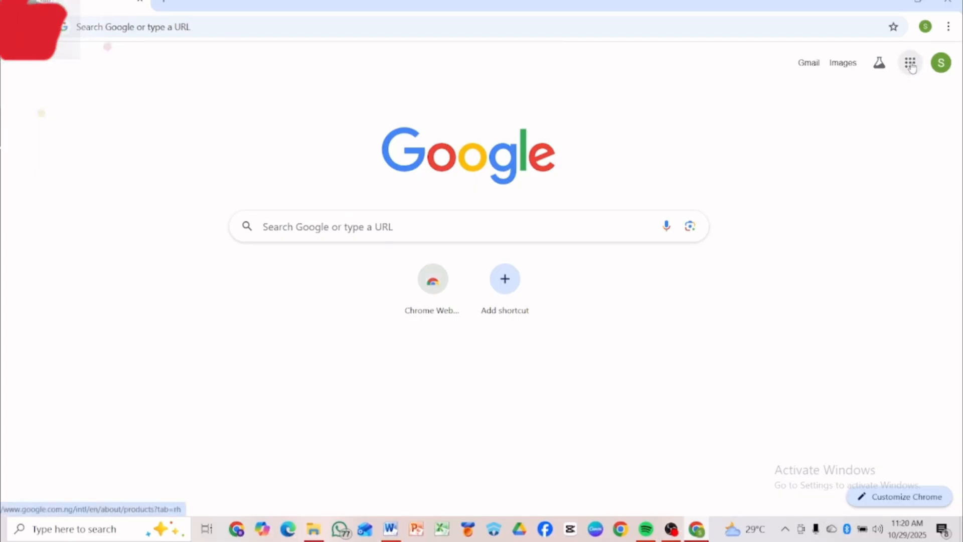
{"action": "scroll", "coordinate": [955, 192], "scroll_direction": "down", "scroll_amount": 2}
{"action": "scroll", "coordinate": [957, 192], "scroll_direction": "up", "scroll_amount": 2}
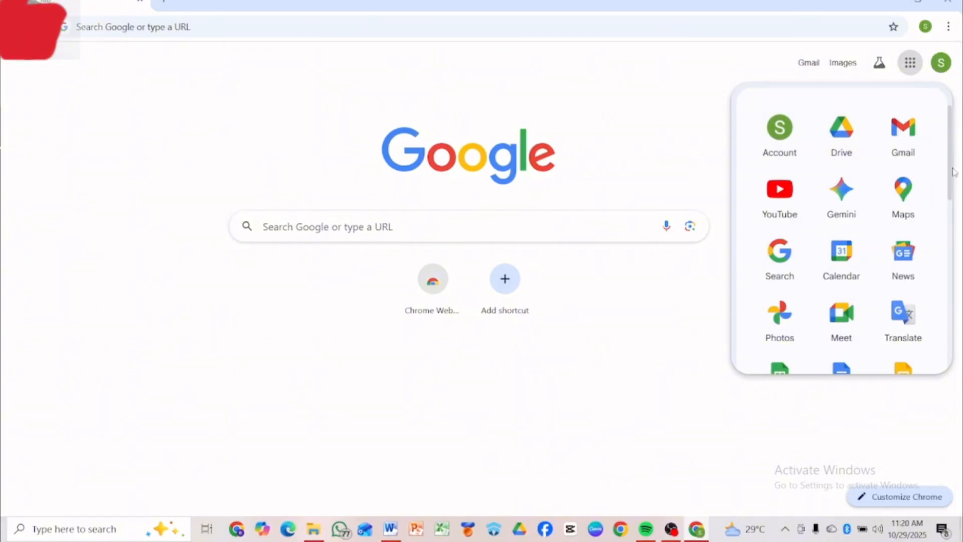
{"action": "left_click", "coordinate": [842, 370]}
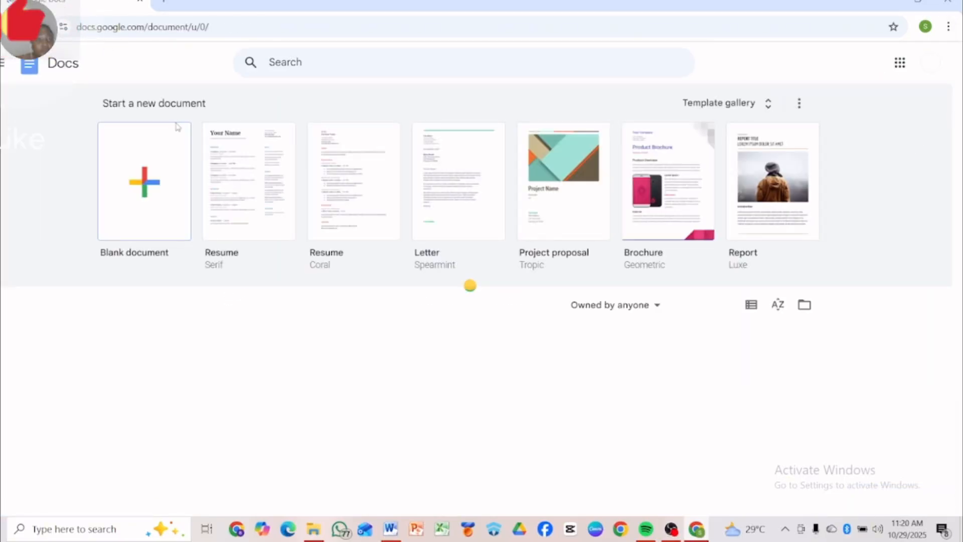
{"action": "left_click", "coordinate": [149, 179]}
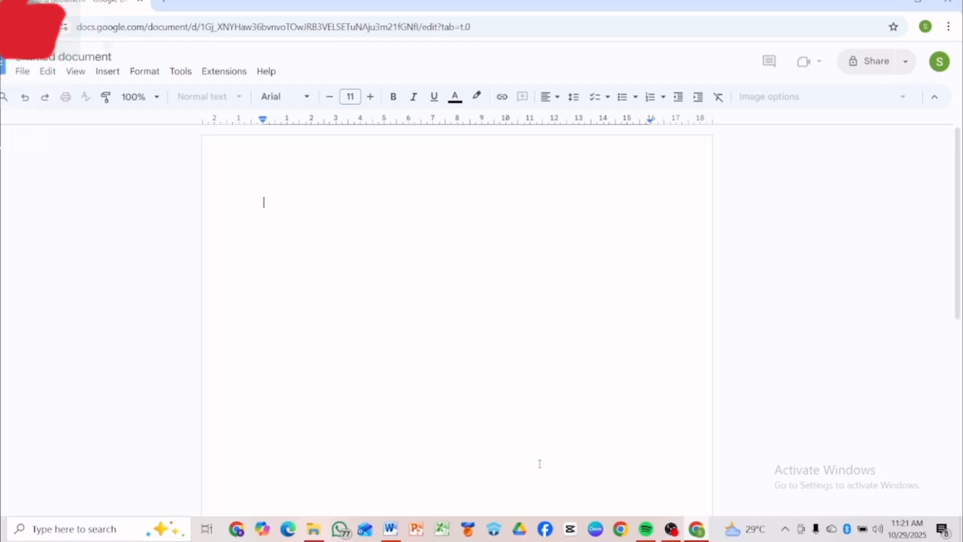
Copy the title "5 Effective Strategies to Grow Your YouTube Channel" from the Word document and paste it into the blank Google Docs document.
{"action": "left_click", "coordinate": [390, 529]}
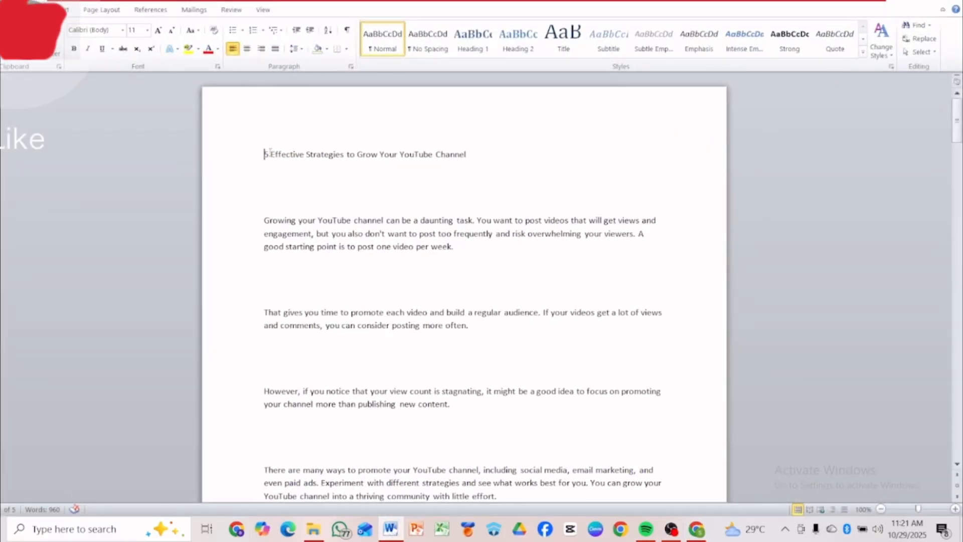
{"action": "left_click_drag", "start_coordinate": [264, 154], "coordinate": [528, 122]}
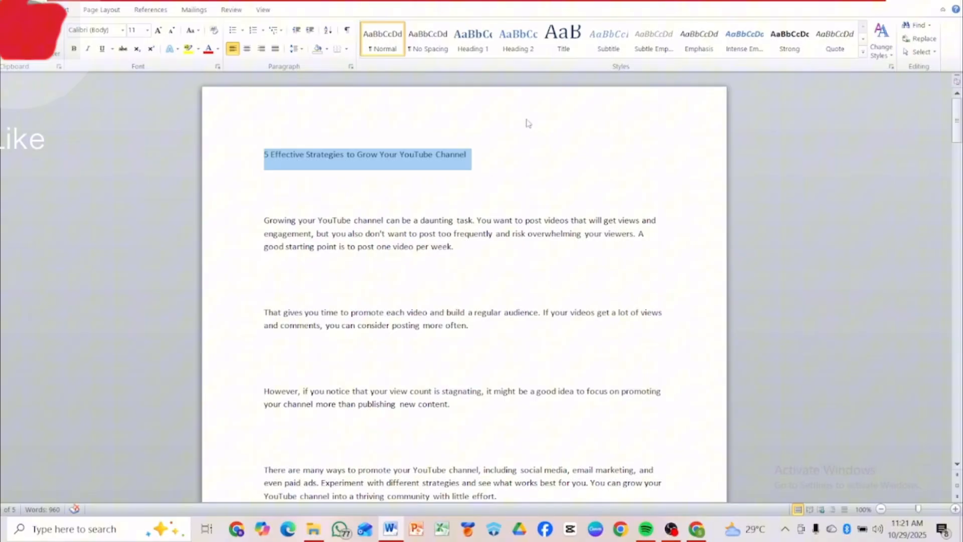
{"action": "right_click", "coordinate": [444, 154]}
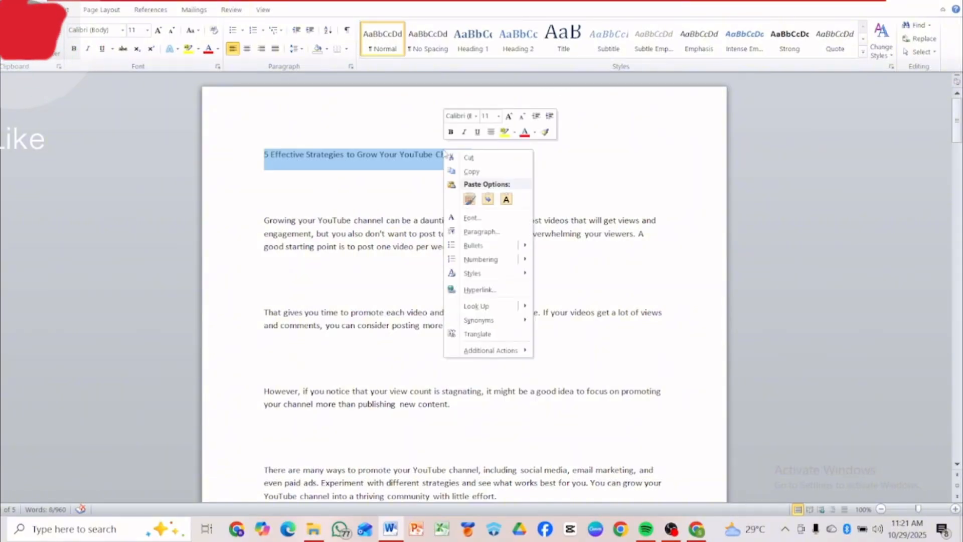
{"action": "left_click", "coordinate": [464, 171]}
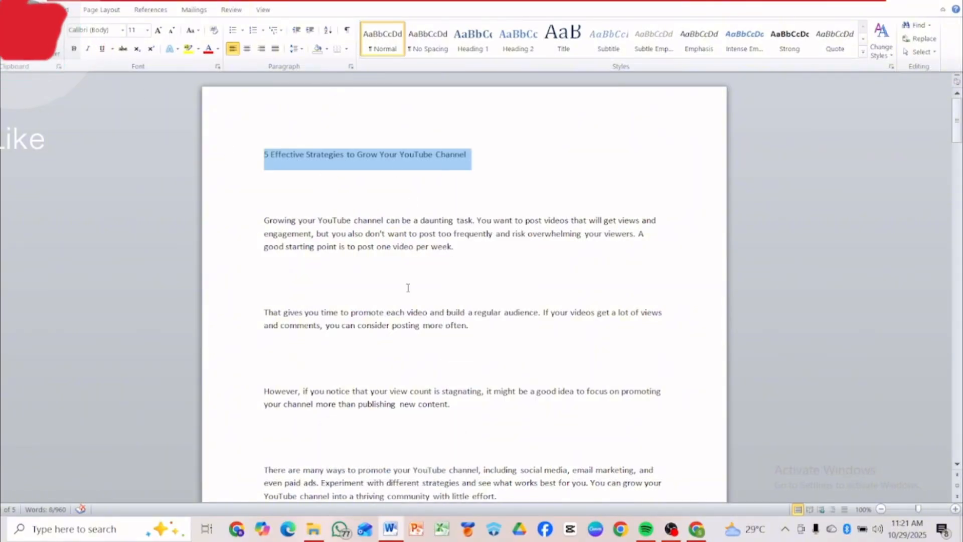
{"action": "left_click", "coordinate": [696, 528]}
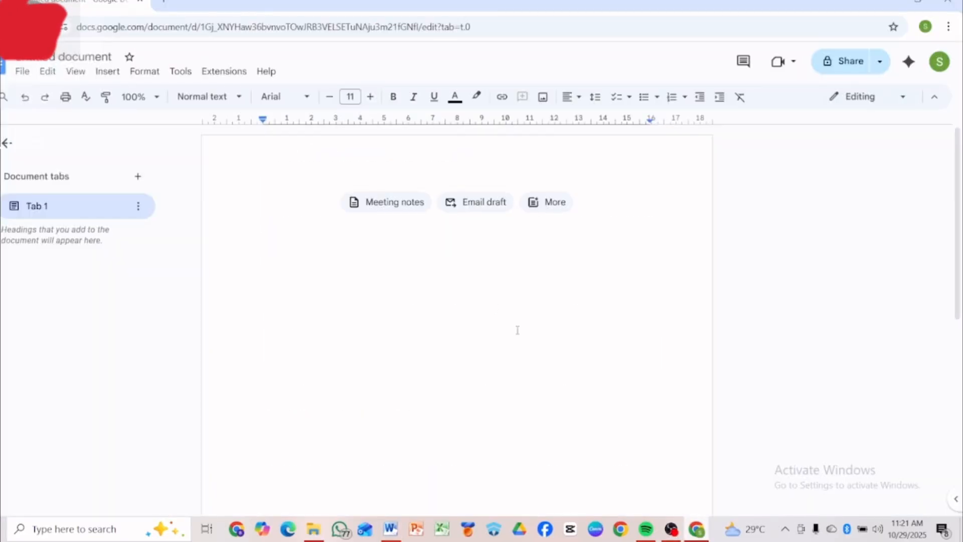
{"action": "right_click", "coordinate": [275, 200]}
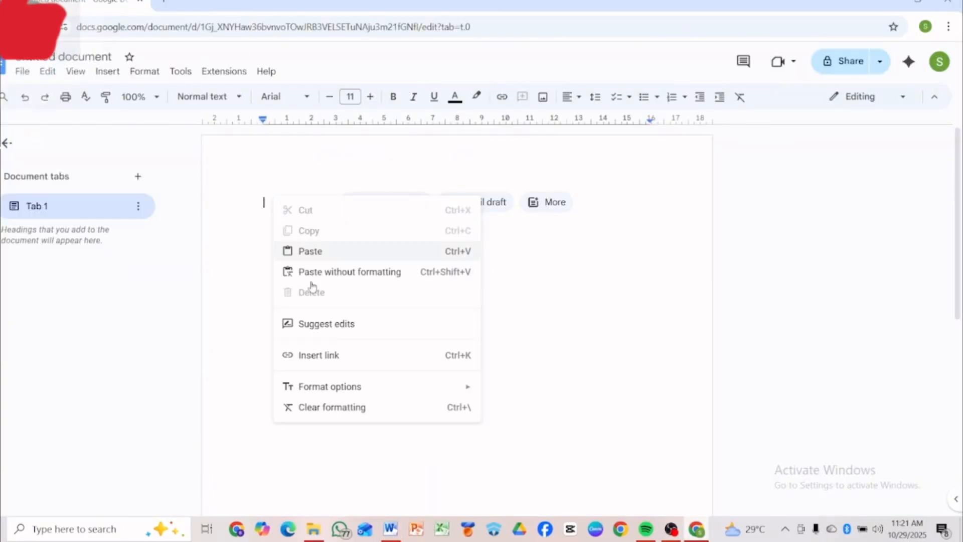
{"action": "left_click", "coordinate": [300, 252]}
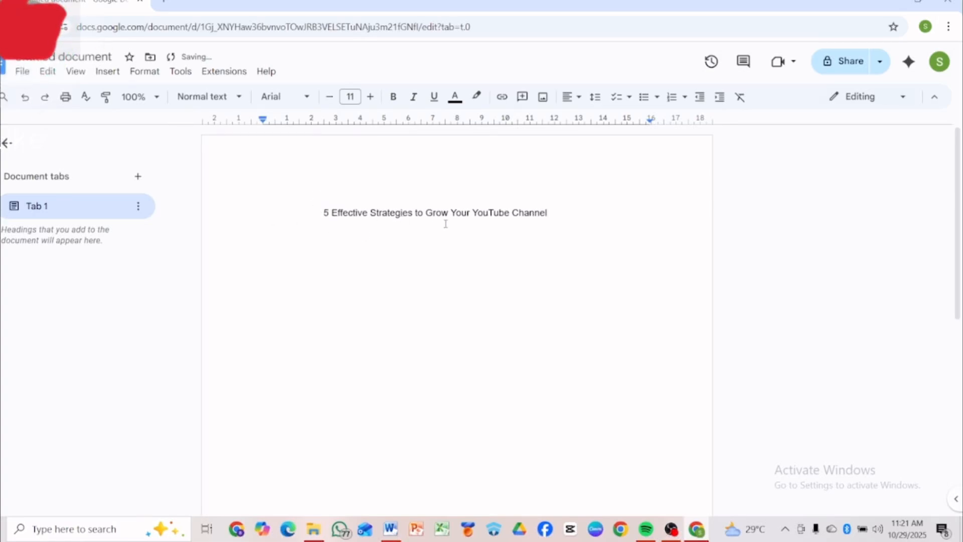
Make the pasted title bold and increase its font size to 14.
{"action": "left_click_drag", "start_coordinate": [314, 212], "coordinate": [553, 211]}
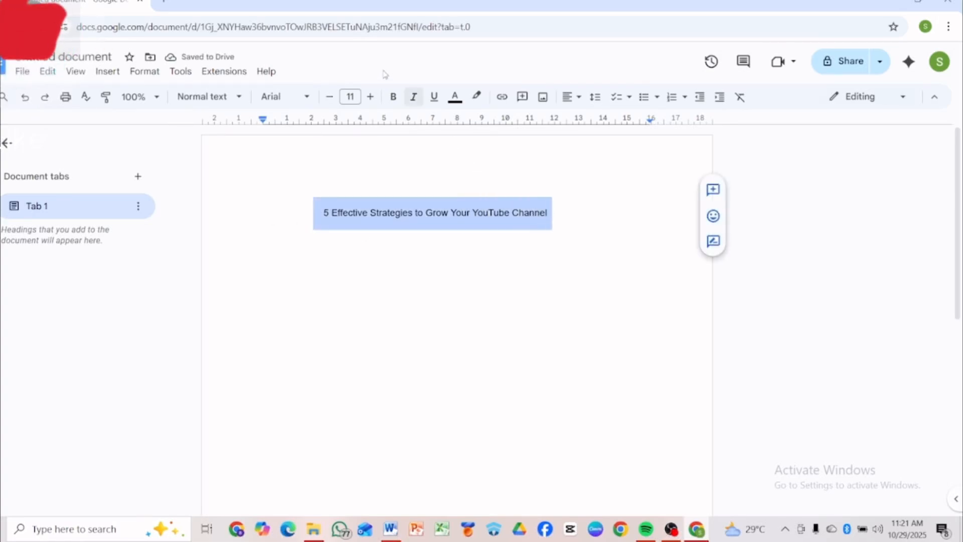
{"action": "left_click", "coordinate": [394, 97]}
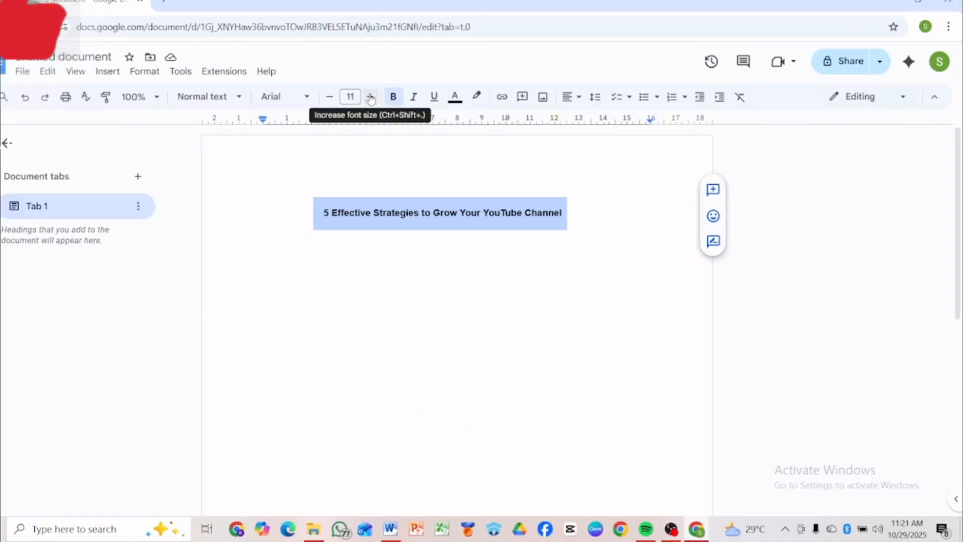
{"action": "left_click", "coordinate": [371, 98]}
{"action": "left_click", "coordinate": [371, 97]}
{"action": "left_click", "coordinate": [371, 98]}
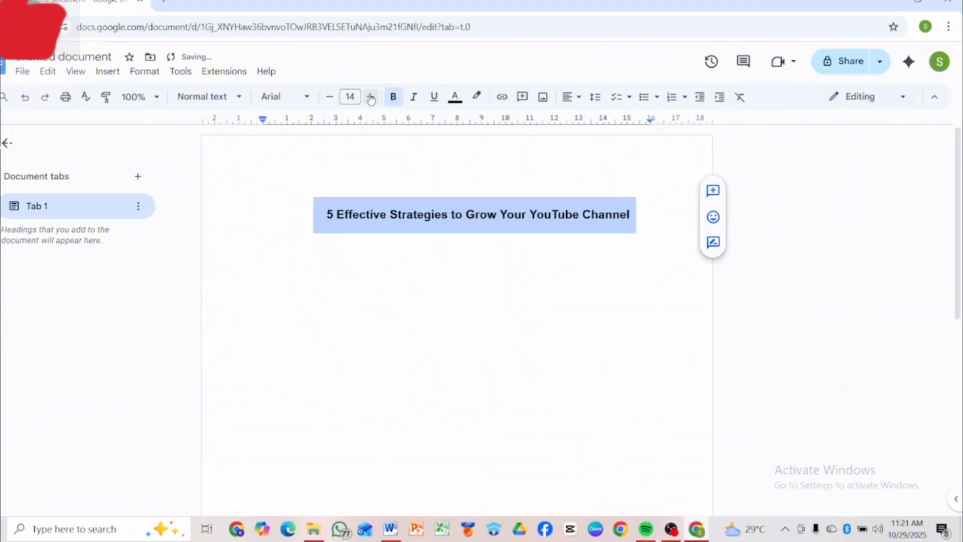
Try blue as the title's text color, and settle on dark magenta.
{"action": "left_click", "coordinate": [455, 100]}
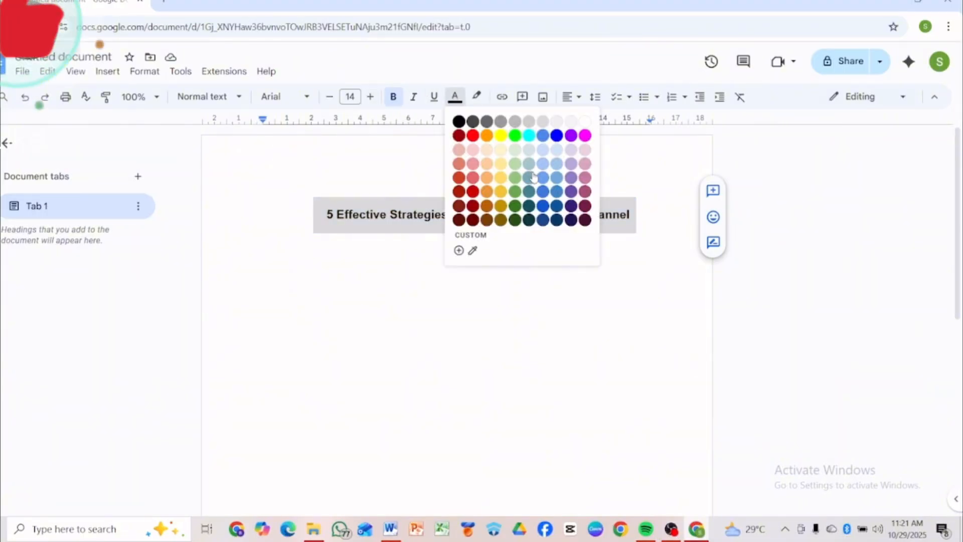
{"action": "left_click", "coordinate": [555, 138]}
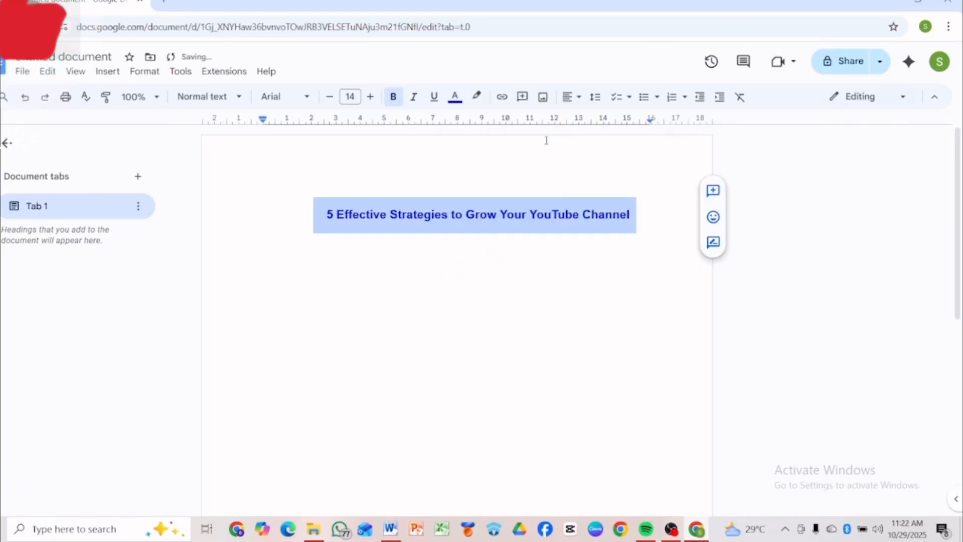
{"action": "left_click", "coordinate": [455, 99]}
{"action": "left_click", "coordinate": [583, 211]}
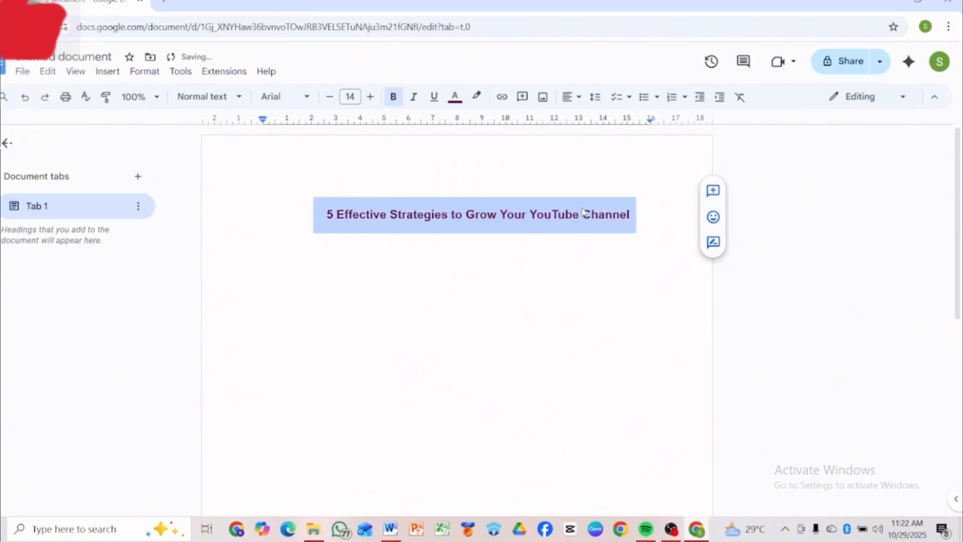
{"action": "left_click", "coordinate": [476, 338]}
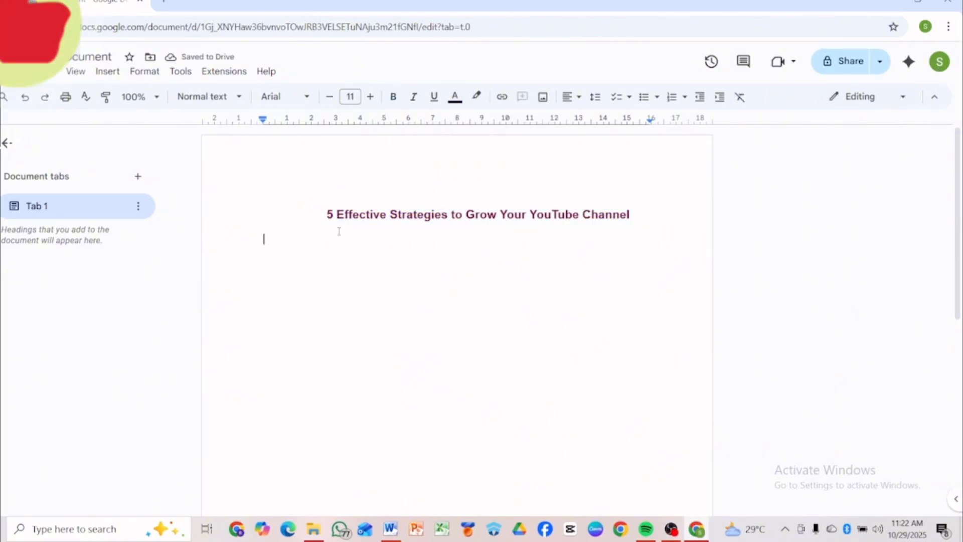
Delete extra leading space in front of the "5" in the title.
{"action": "left_click", "coordinate": [325, 219]}
{"action": "key", "text": "BackSpace"}
{"action": "key", "text": "BackSpace"}
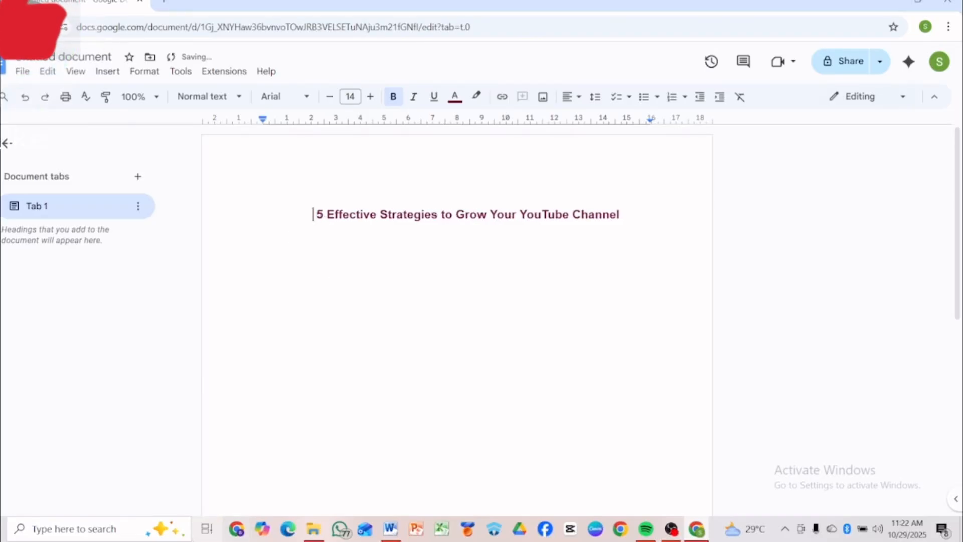
Copy the Word text from "Growing your YouTube channel" through "collaborate with other content creators" and paste it below the title in Google Docs.
{"action": "left_click", "coordinate": [391, 530]}
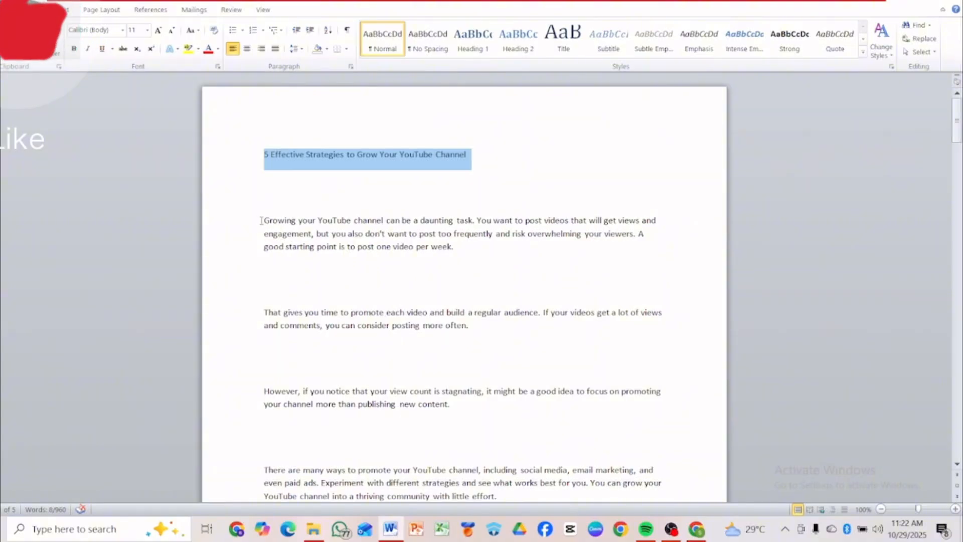
{"action": "left_click_drag", "start_coordinate": [264, 220], "coordinate": [408, 417]}
{"action": "right_click", "coordinate": [408, 417]}
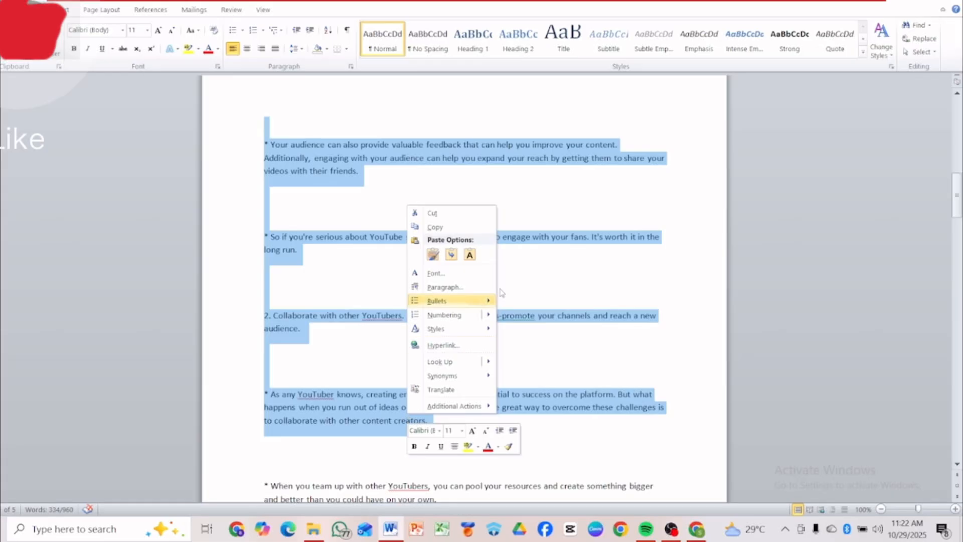
{"action": "left_click", "coordinate": [456, 228]}
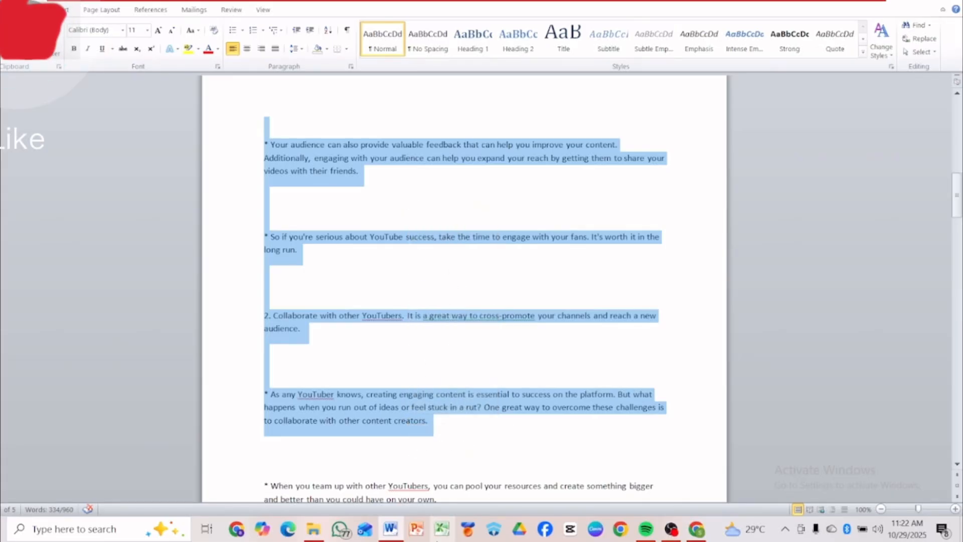
{"action": "left_click", "coordinate": [391, 530]}
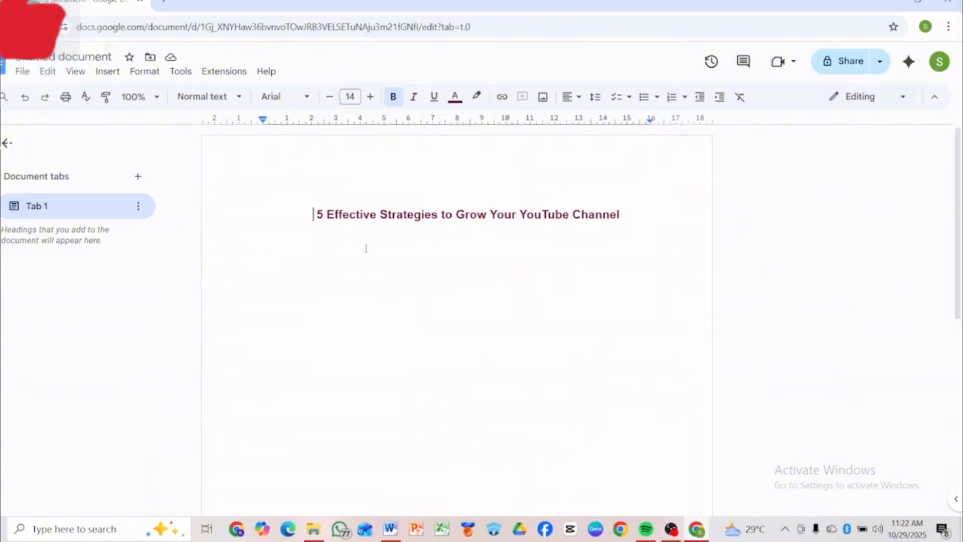
{"action": "left_click", "coordinate": [385, 259]}
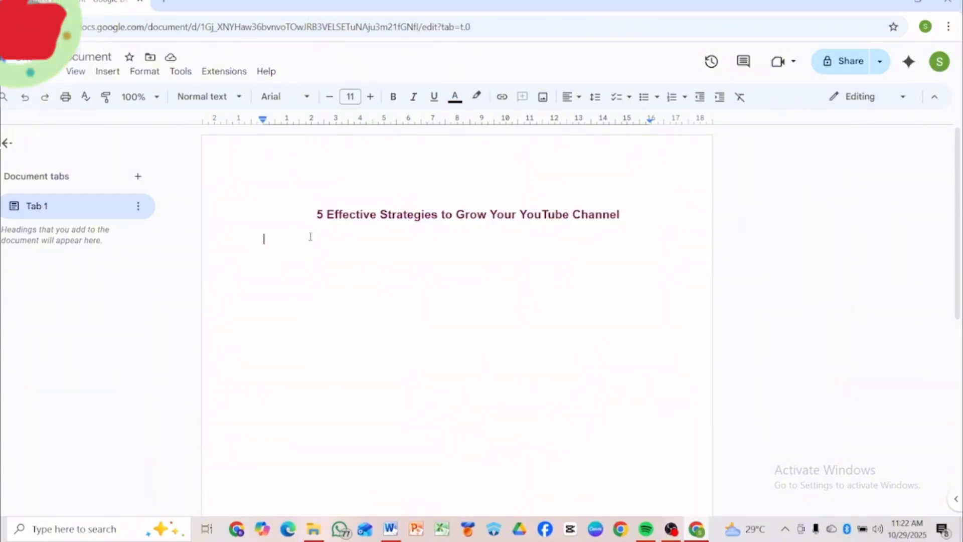
{"action": "right_click", "coordinate": [262, 246]}
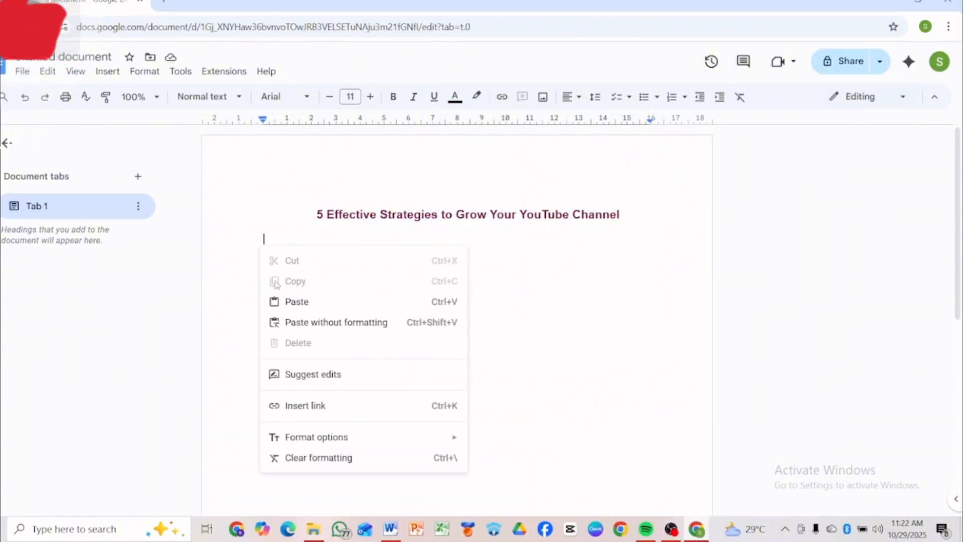
{"action": "left_click", "coordinate": [279, 301]}
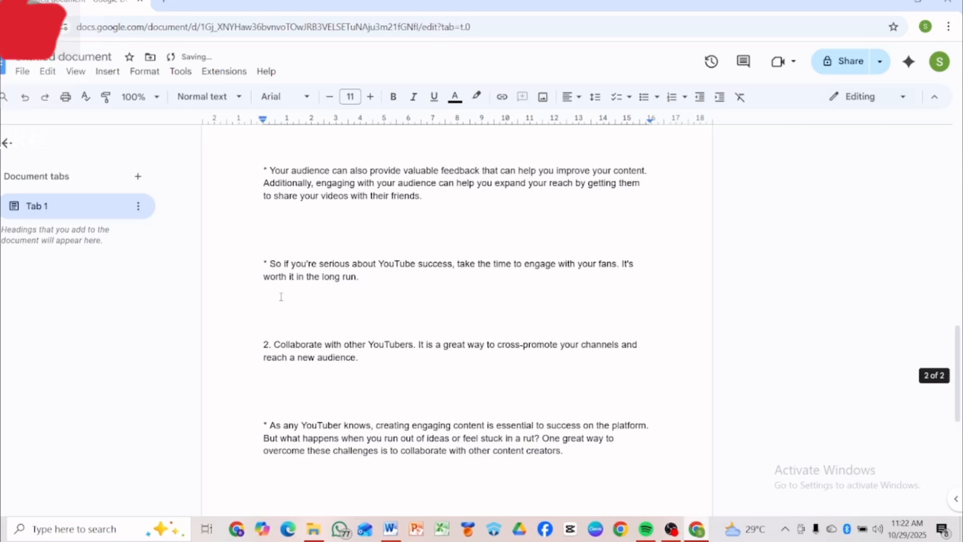
Delete the blank lines above item 2, "Collaborate with other YouTubers".
{"action": "left_click", "coordinate": [254, 314]}
{"action": "key", "text": "BackSpace"}
{"action": "key", "text": "BackSpace"}
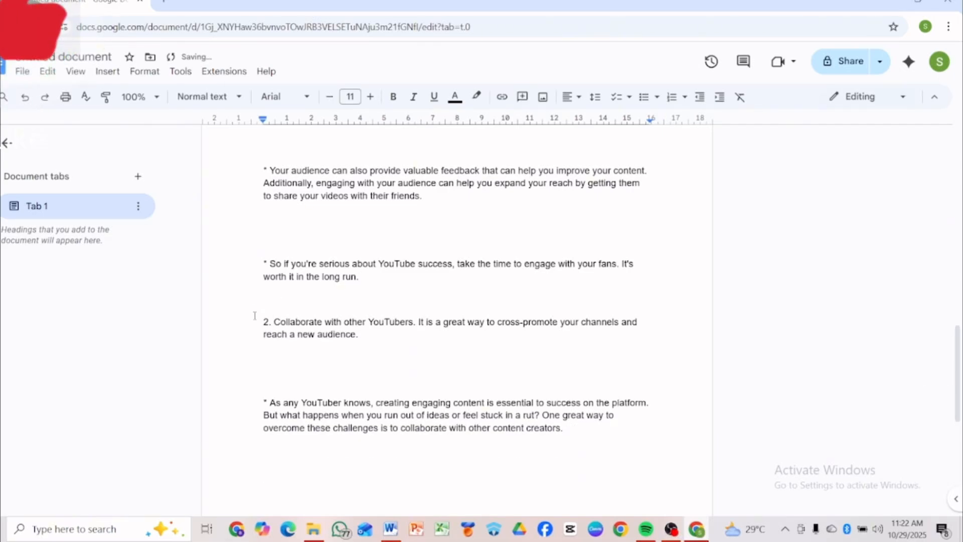
{"action": "left_click", "coordinate": [255, 315]}
{"action": "key", "text": "BackSpace"}
{"action": "key", "text": "BackSpace"}
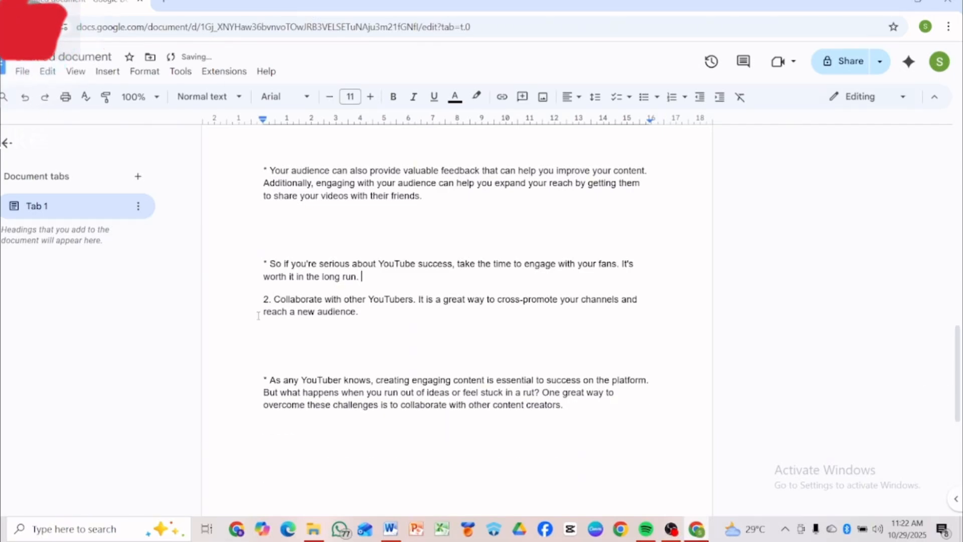
Delete the blank lines above the paragraph starting "So if you're serious about YouTube success".
{"action": "left_click", "coordinate": [262, 230]}
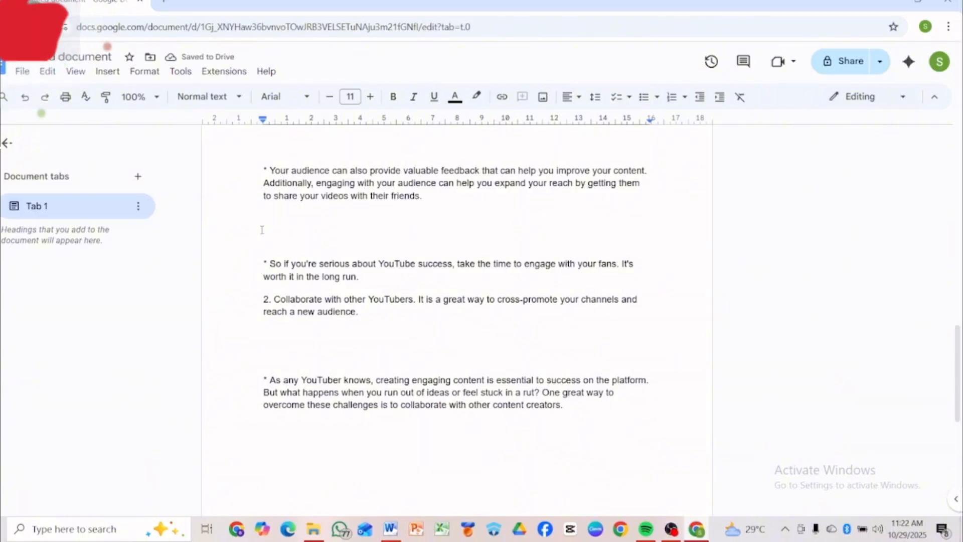
{"action": "key", "text": "BackSpace"}
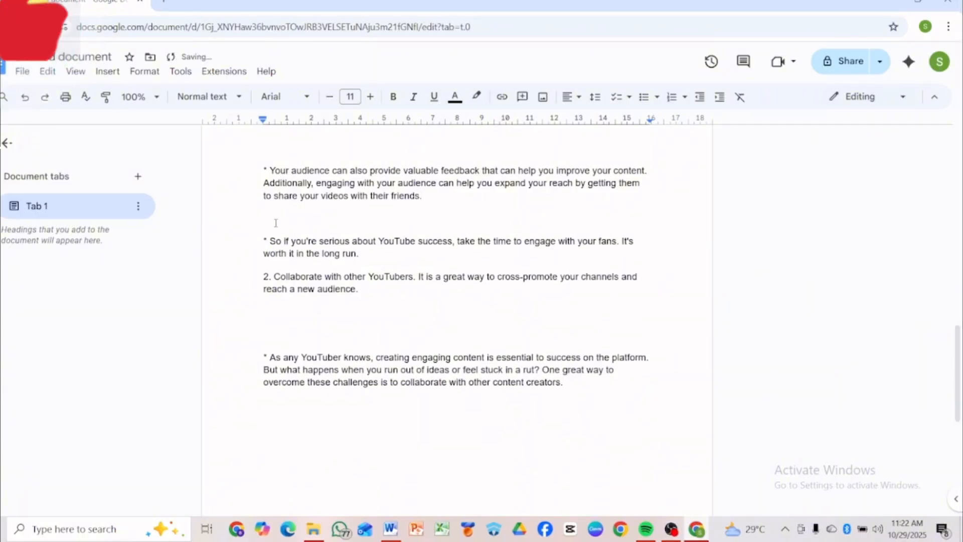
{"action": "left_click", "coordinate": [270, 223]}
{"action": "key", "text": "BackSpace"}
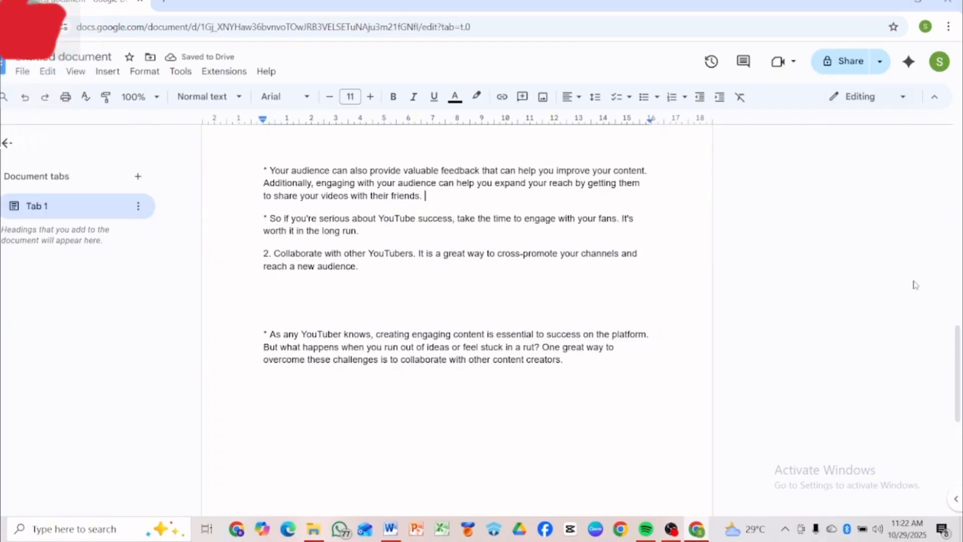
Delete the blank lines separating the first three body paragraphs below the title.
{"action": "left_click_drag", "start_coordinate": [956, 374], "coordinate": [952, 181]}
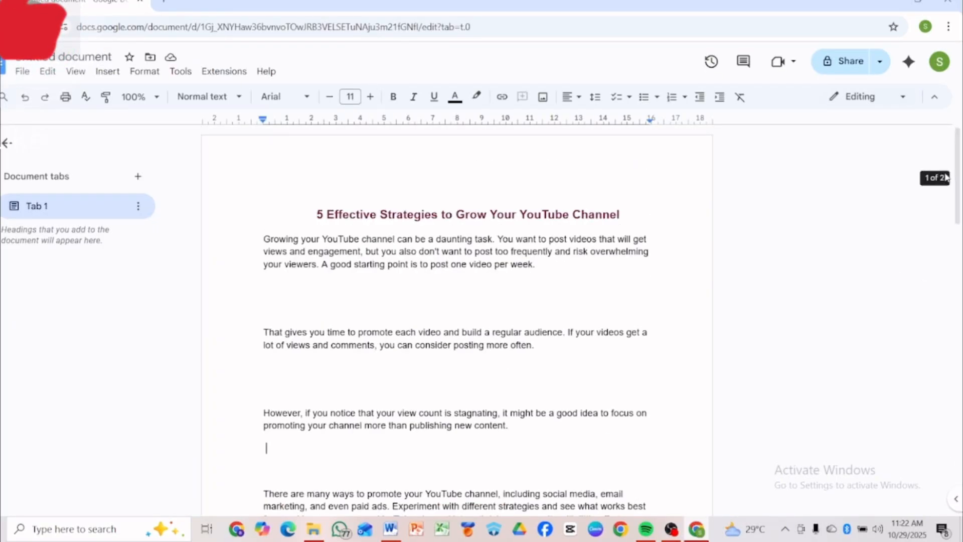
{"action": "left_click", "coordinate": [266, 312]}
{"action": "key", "text": "BackSpace"}
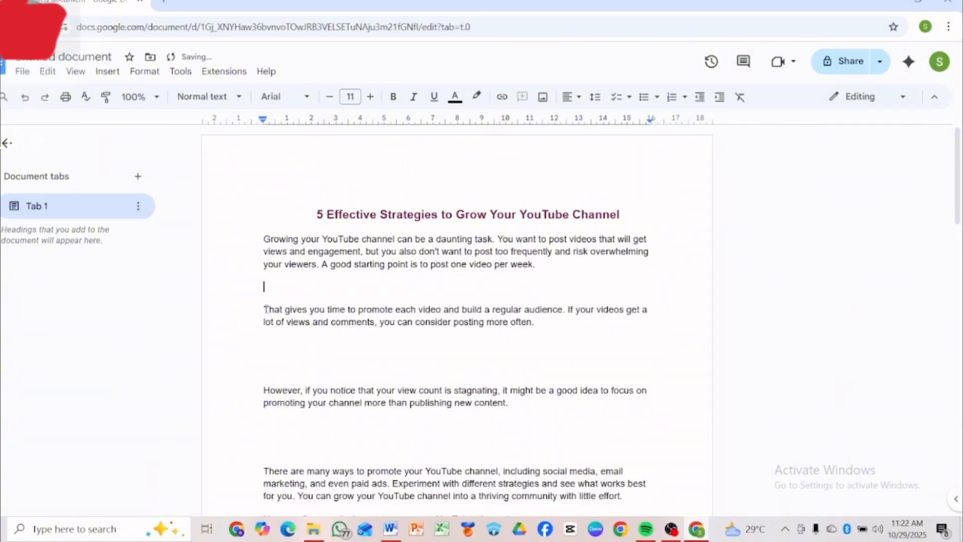
{"action": "key", "text": "BackSpace"}
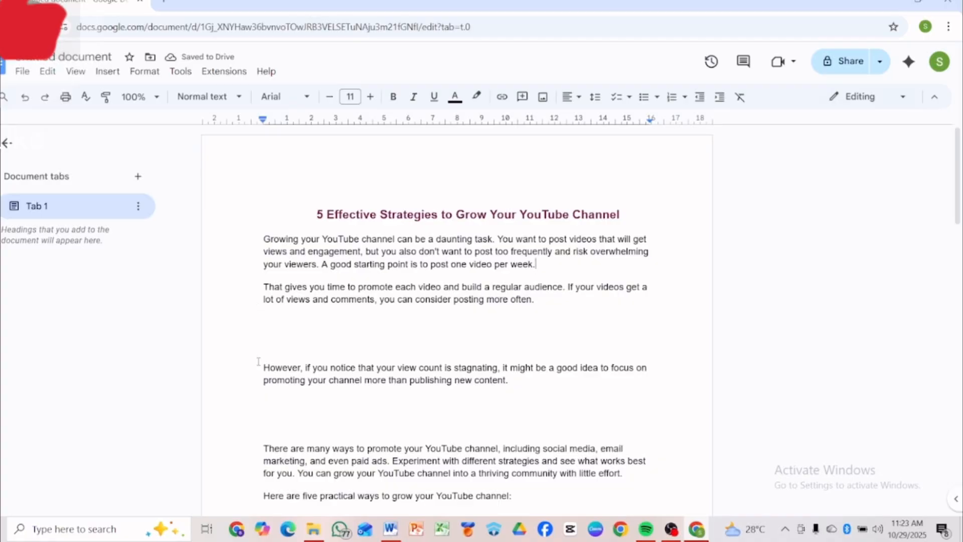
{"action": "key", "text": "BackSpace"}
{"action": "key", "text": "BackSpace"}
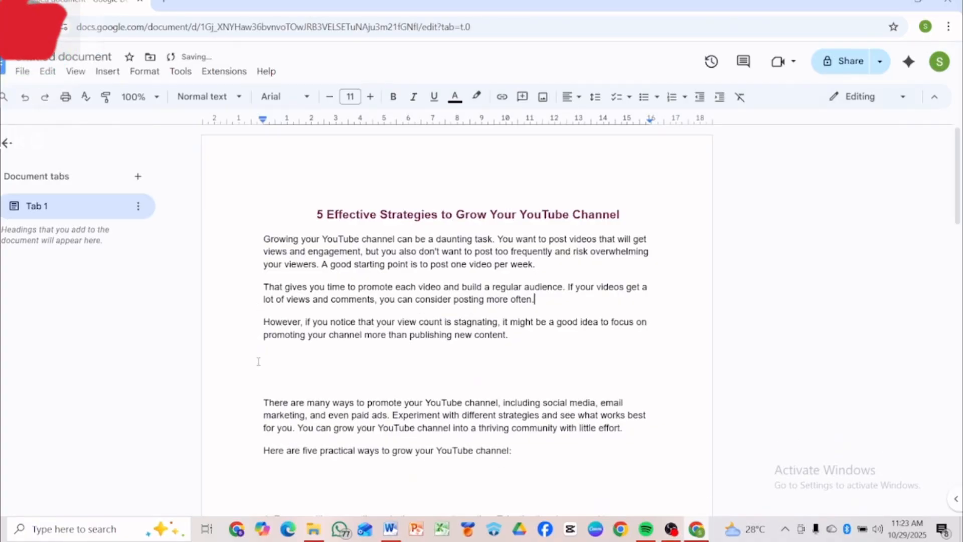
Delete the blank lines above the paragraph starting "There are many ways to promote your YouTube channel".
{"action": "left_click", "coordinate": [261, 397]}
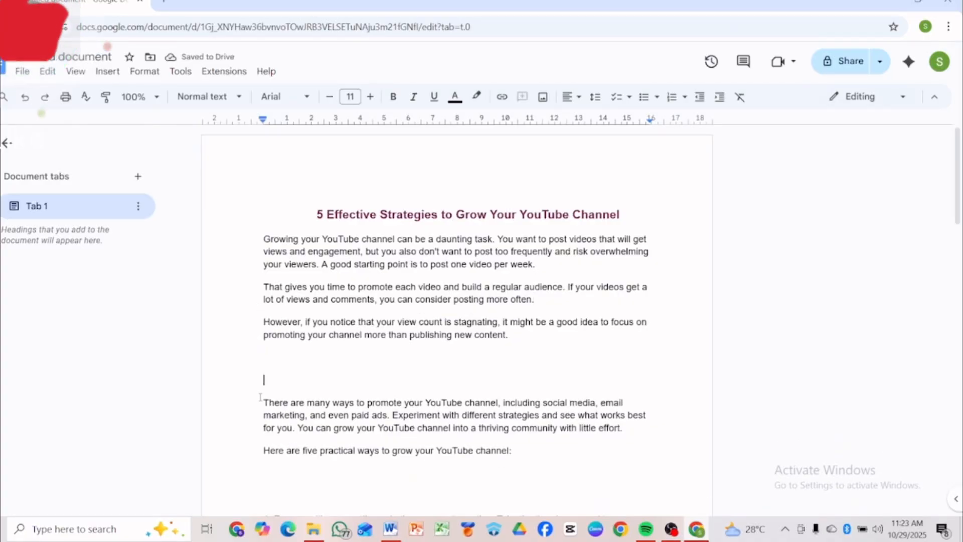
{"action": "key", "text": "BackSpace"}
{"action": "key", "text": "BackSpace"}
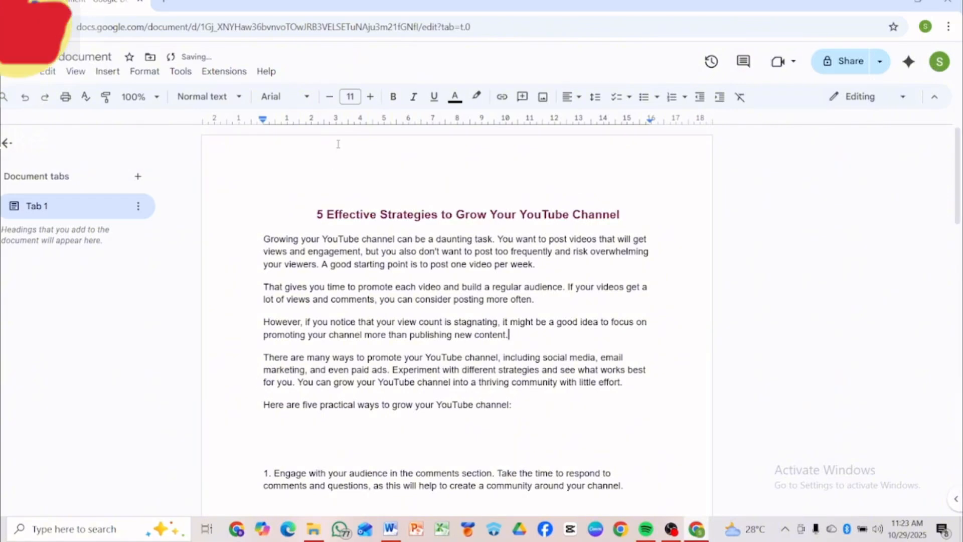
Delete the extra spaces in front of the title "5 Effective Strategies to Grow Your YouTube Channel".
{"action": "key", "text": "BackSpace"}
{"action": "key", "text": "BackSpace"}
{"action": "key", "text": "BackSpace"}
{"action": "key", "text": "BackSpace"}
{"action": "key", "text": "BackSpace"}
{"action": "key", "text": "BackSpace"}
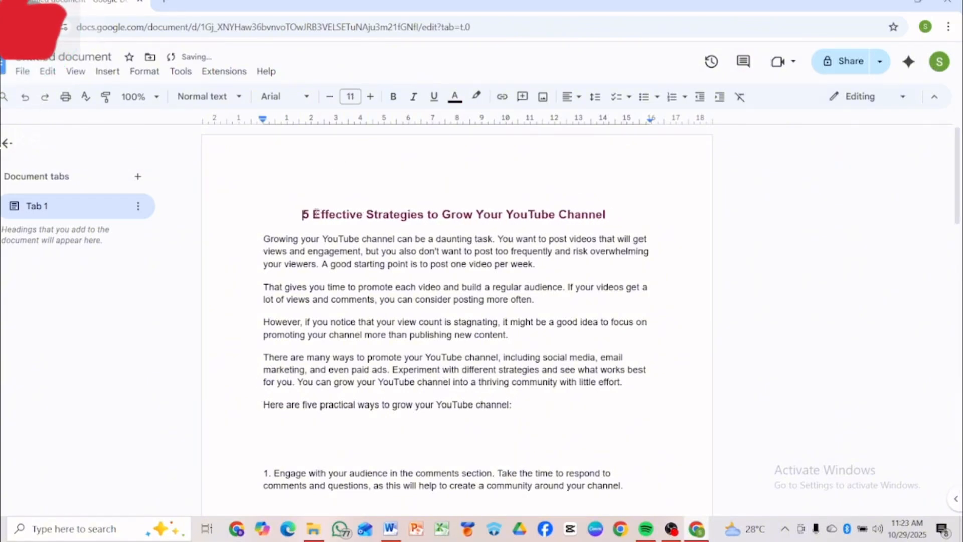
{"action": "key", "text": "BackSpace"}
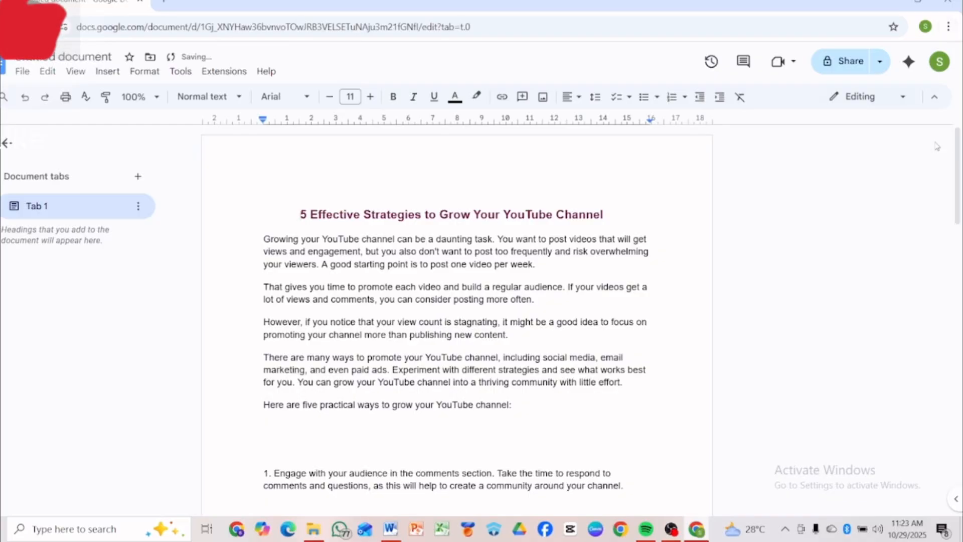
Join the paragraph starting "As a YouTuber" to the end of item 1 and remove its asterisk.
{"action": "left_click_drag", "start_coordinate": [955, 215], "coordinate": [959, 261]}
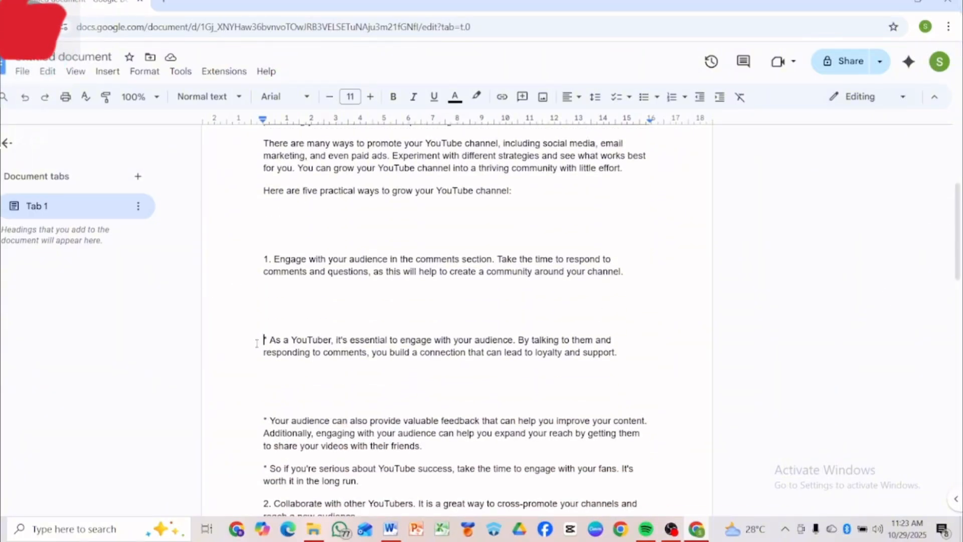
{"action": "key", "text": "BackSpace"}
{"action": "key", "text": "BackSpace"}
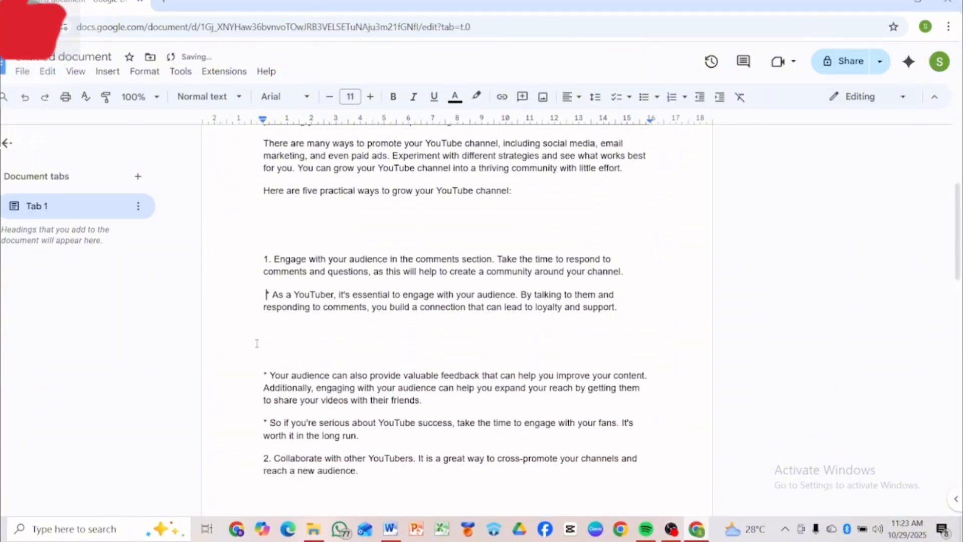
{"action": "key", "text": "BackSpace"}
{"action": "key", "text": "BackSpace"}
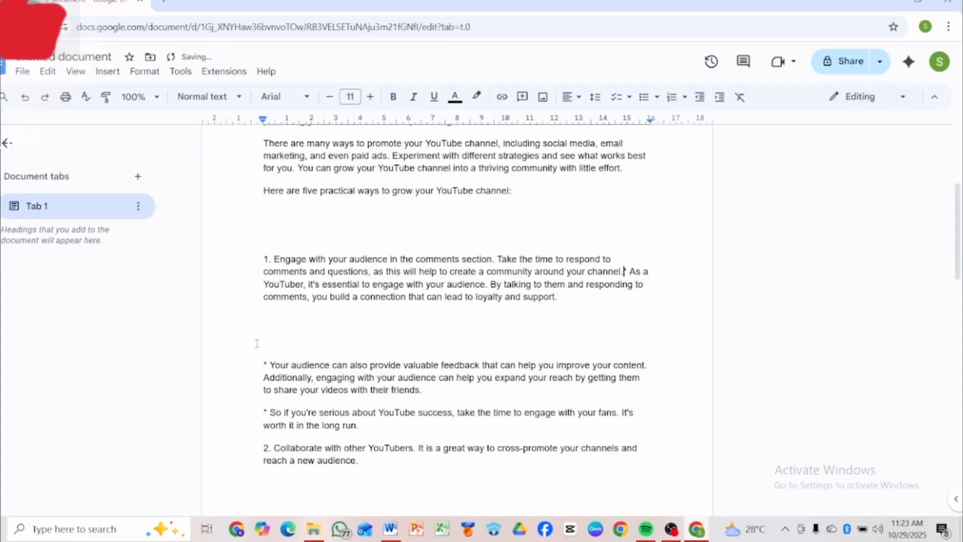
{"action": "type", "text": "*"}
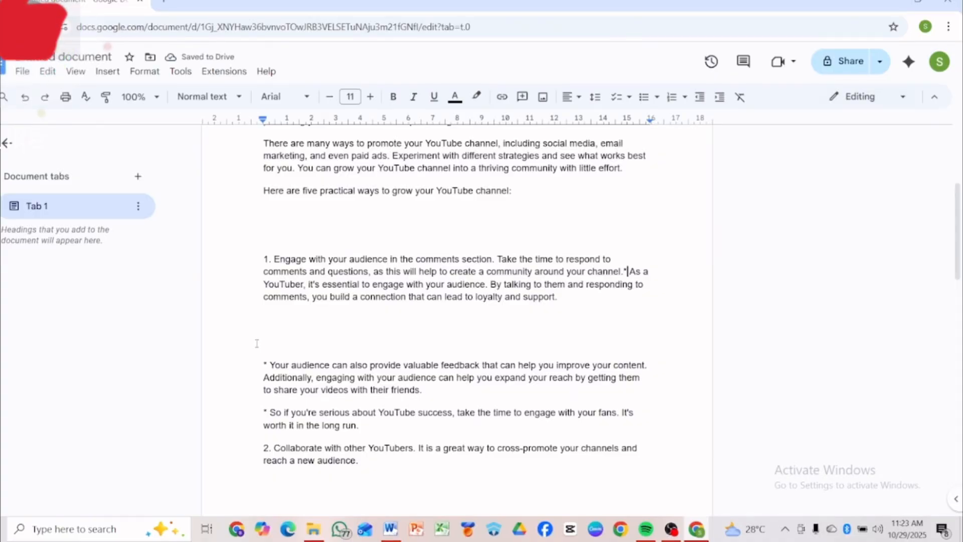
{"action": "key", "text": "BackSpace"}
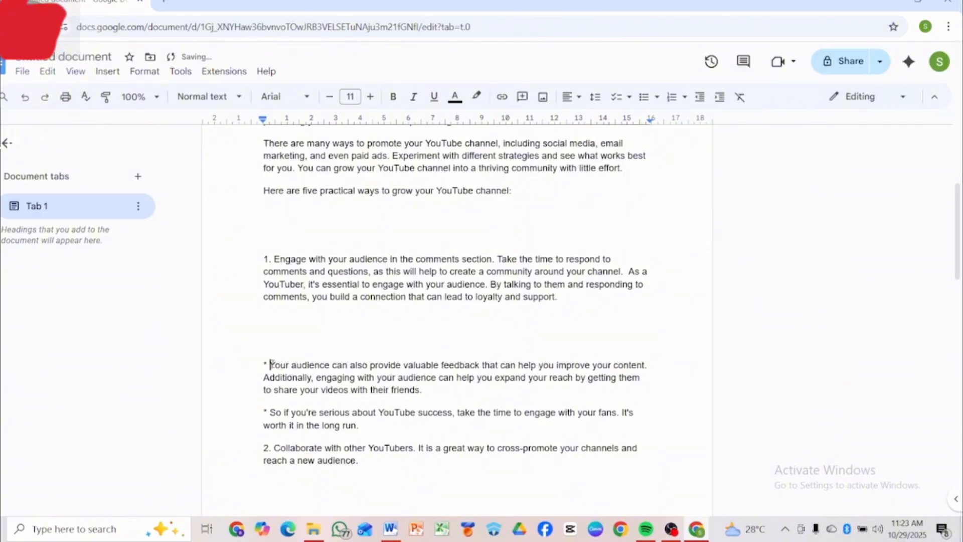
Join the paragraphs starting "Your audience can also provide" and "So if you're serious" to item 1, removing their asterisks.
{"action": "key", "text": "BackSpace"}
{"action": "key", "text": "BackSpace"}
{"action": "key", "text": "BackSpace"}
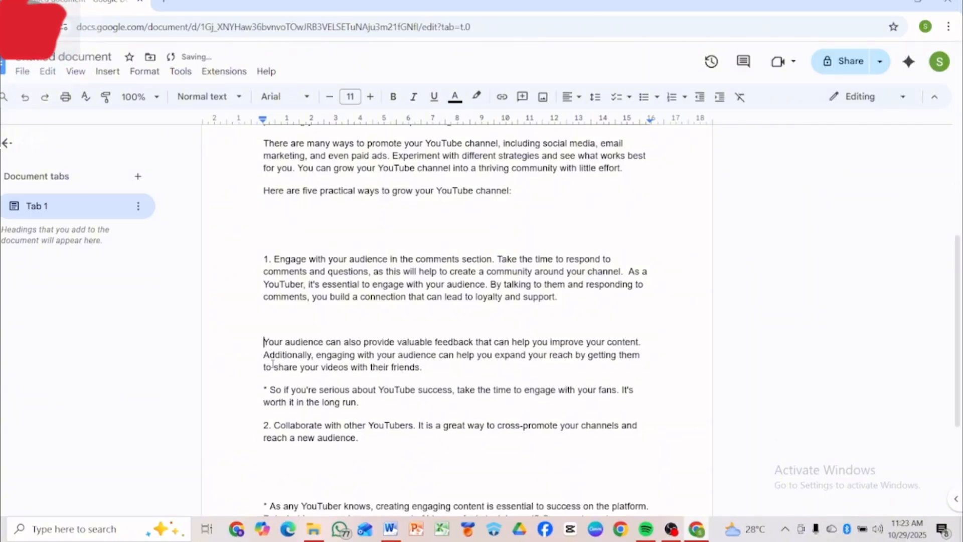
{"action": "key", "text": "BackSpace"}
{"action": "key", "text": "BackSpace"}
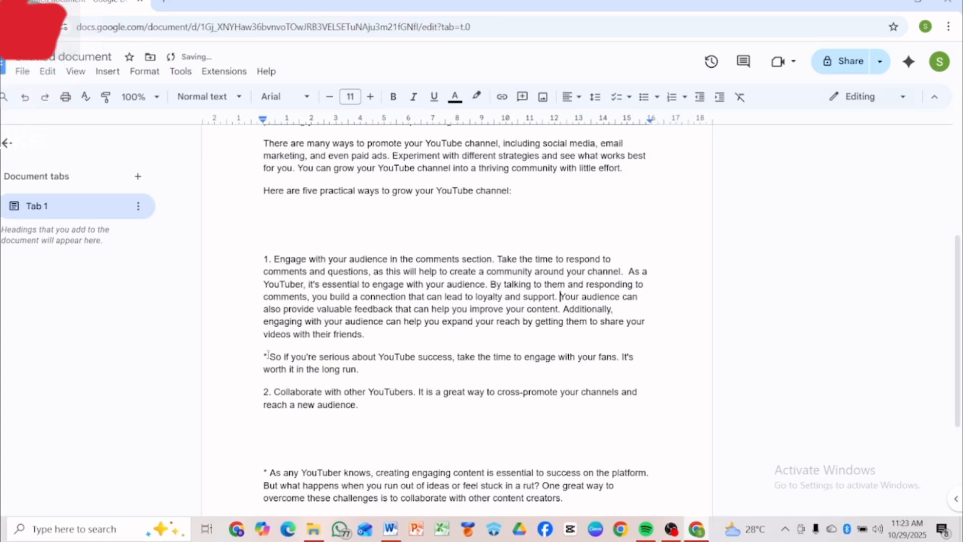
{"action": "key", "text": "BackSpace"}
{"action": "key", "text": "BackSpace"}
{"action": "key", "text": "BackSpace"}
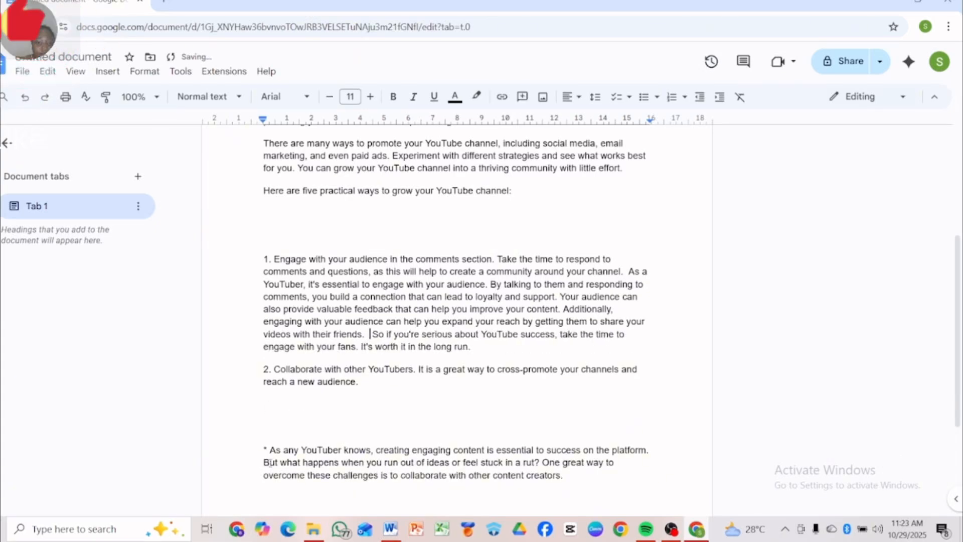
Join the paragraph starting "As any YouTuber knows" to the end of item 2 and remove its asterisk.
{"action": "key", "text": "BackSpace"}
{"action": "key", "text": "BackSpace"}
{"action": "key", "text": "BackSpace"}
{"action": "key", "text": "BackSpace"}
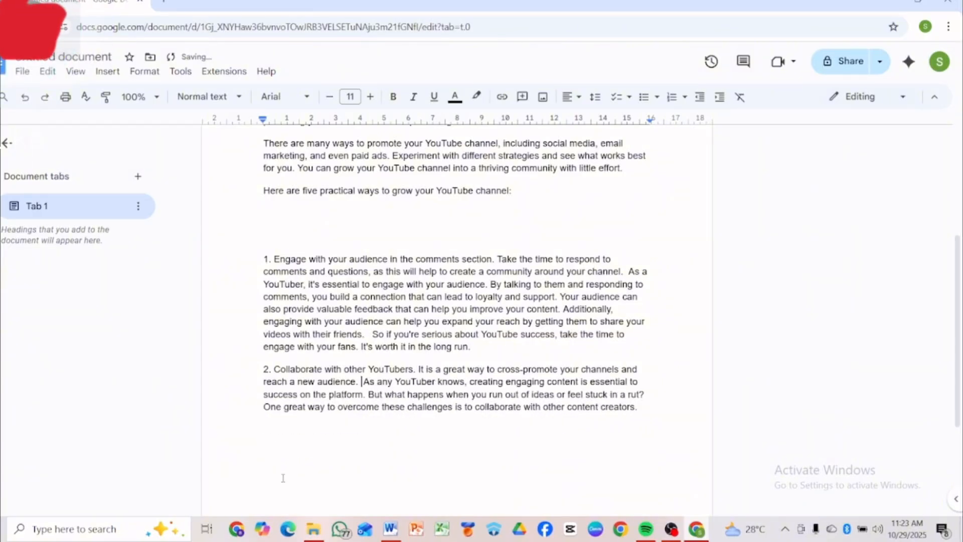
Insert a blank line between item 1 and item 2, "Collaborate with other YouTubers".
{"action": "scroll", "coordinate": [205, 397], "scroll_direction": "down", "scroll_amount": 2}
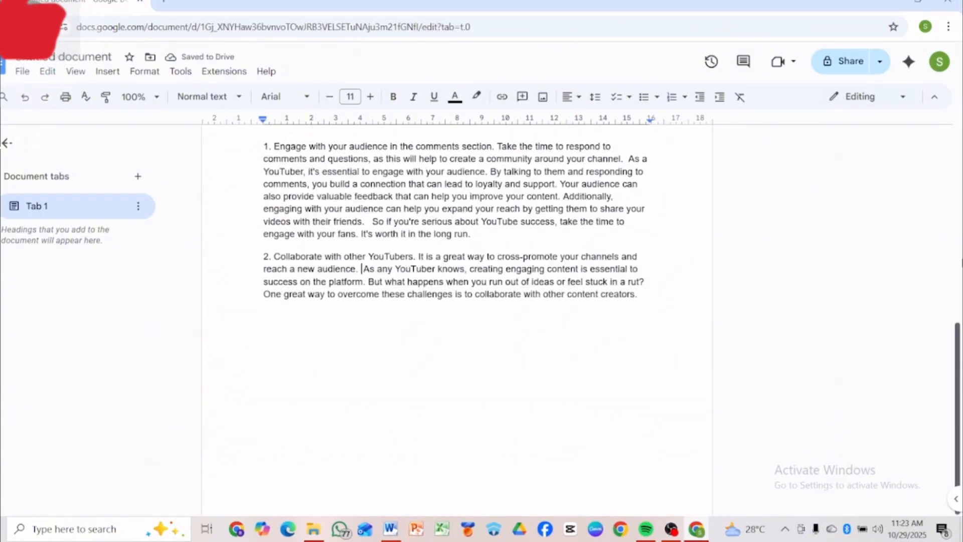
{"action": "scroll", "coordinate": [205, 398], "scroll_direction": "up", "scroll_amount": 3}
{"action": "left_click", "coordinate": [261, 394]}
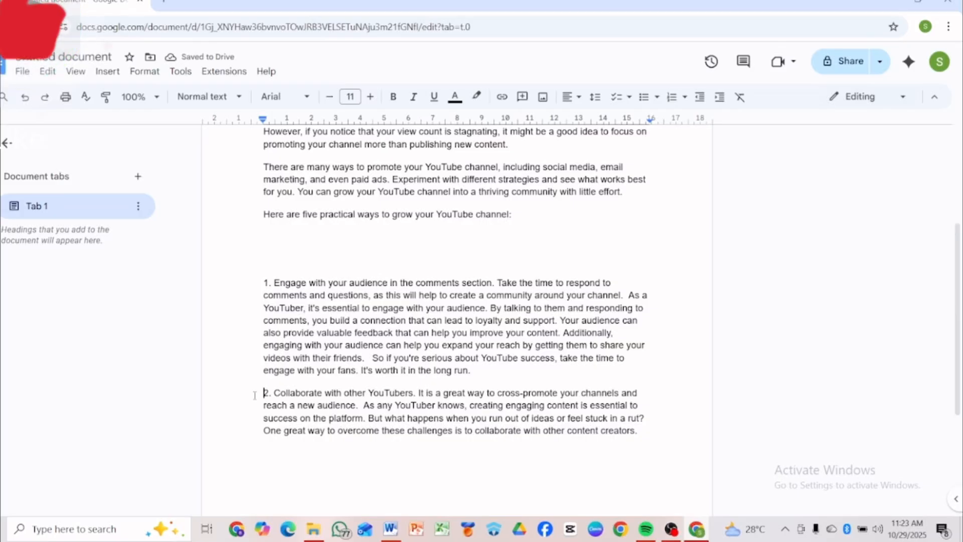
{"action": "key", "text": "BackSpace"}
{"action": "key", "text": "Return"}
{"action": "key", "text": "Return"}
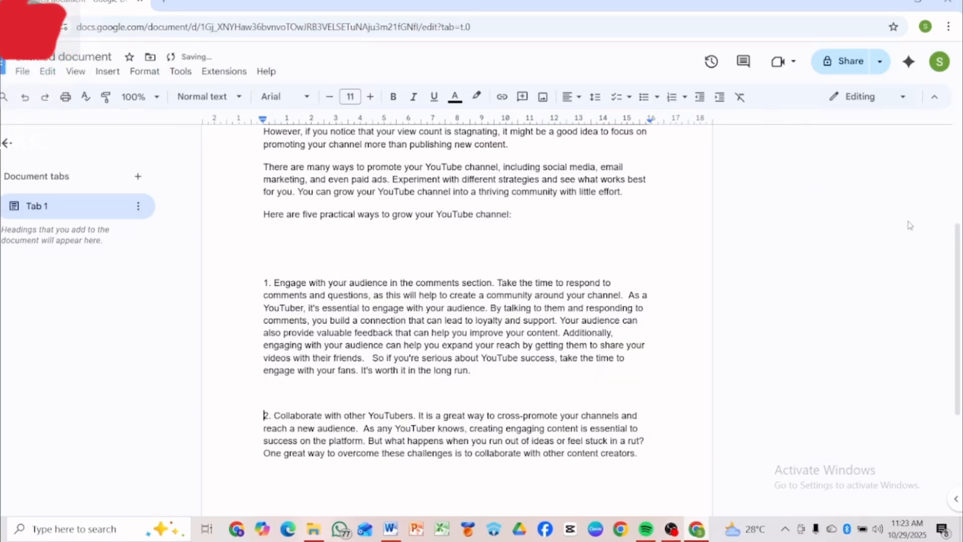
Reduce the gap between "Here are five practical ways to grow your YouTube channel:" and item 1 to a single blank line.
{"action": "scroll", "coordinate": [765, 370], "scroll_direction": "up", "scroll_amount": 3}
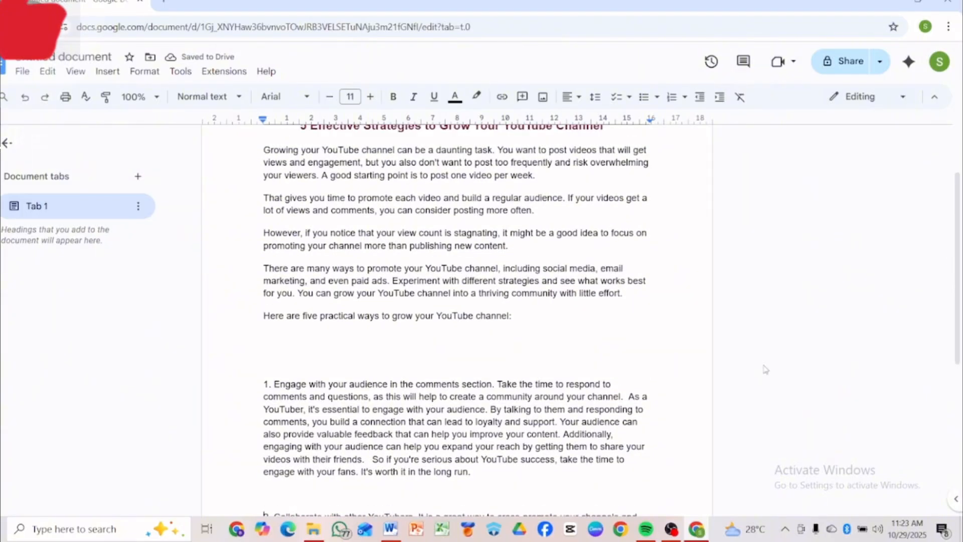
{"action": "left_click", "coordinate": [268, 362]}
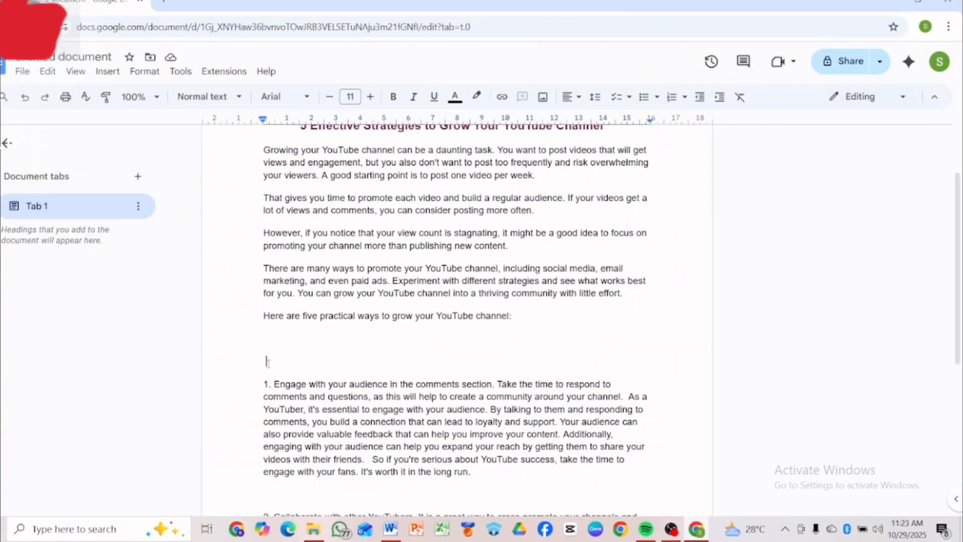
{"action": "key", "text": "BackSpace"}
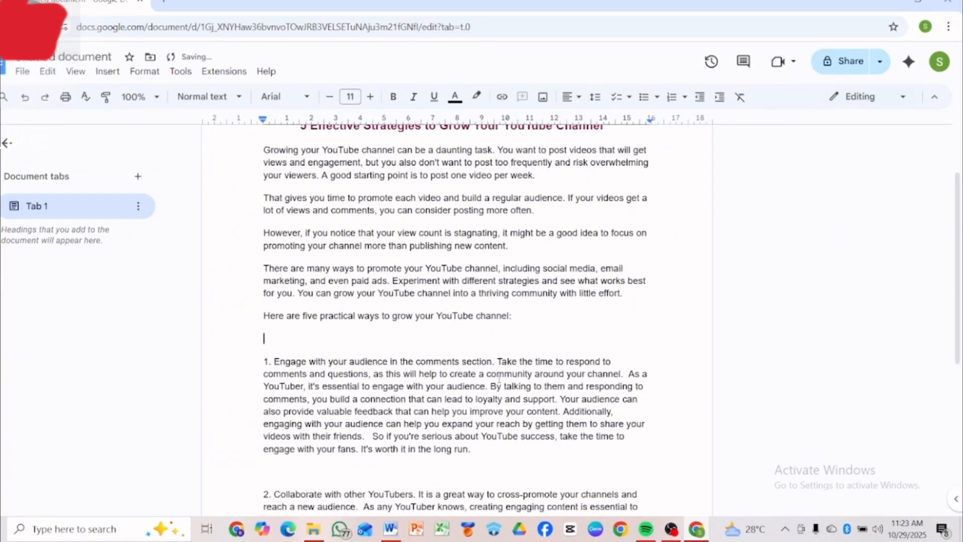
Format the first two body paragraphs below the title in bold at font size 12.
{"action": "scroll", "coordinate": [284, 152], "scroll_direction": "up", "scroll_amount": 1}
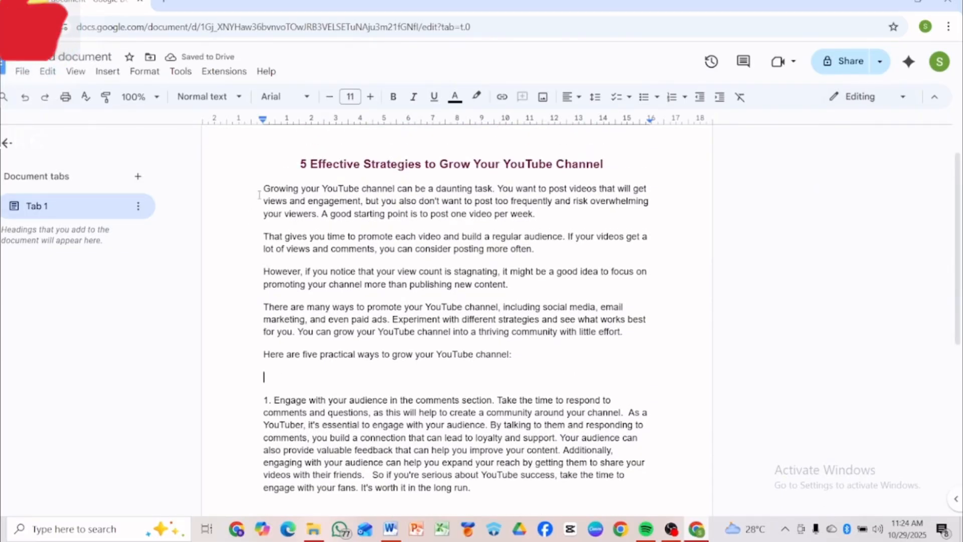
{"action": "left_click_drag", "start_coordinate": [262, 189], "coordinate": [536, 259]}
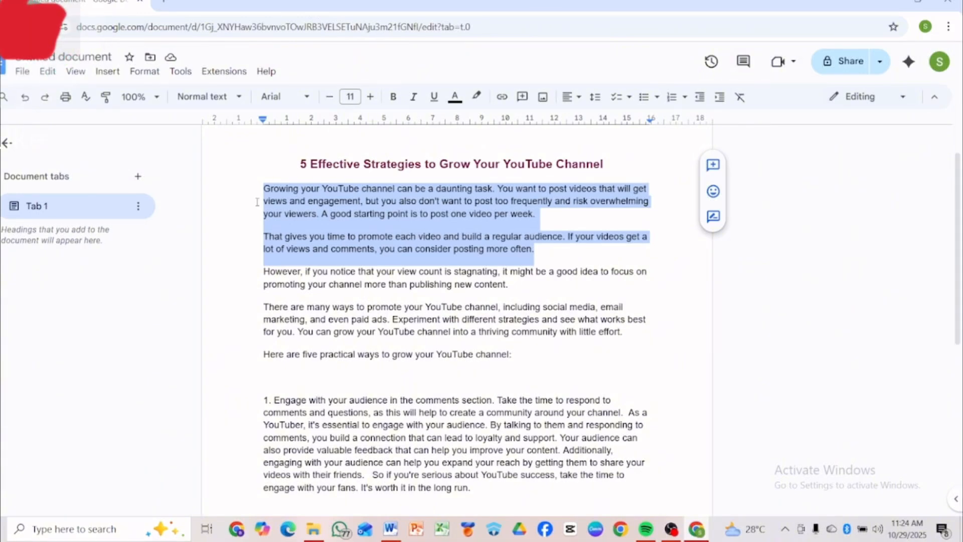
{"action": "left_click", "coordinate": [371, 98]}
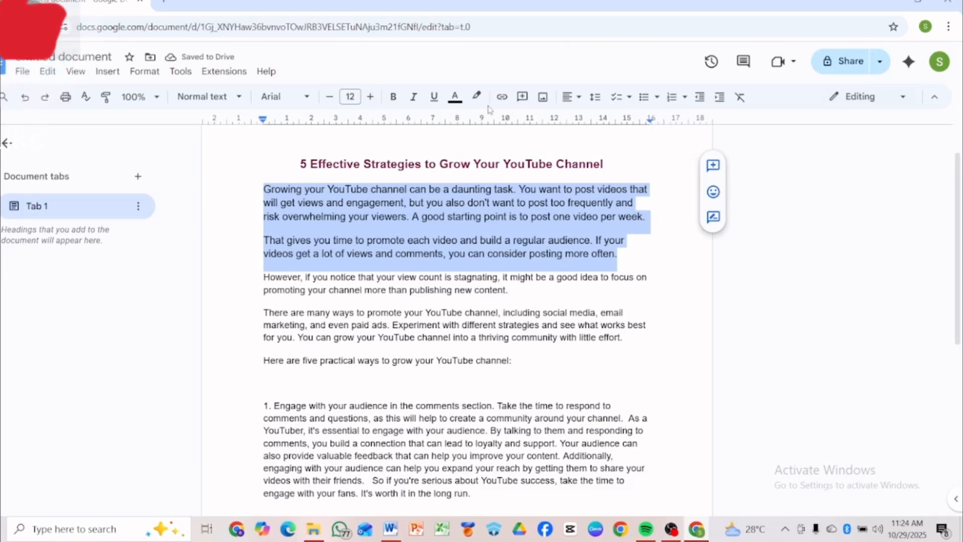
{"action": "left_click", "coordinate": [394, 98]}
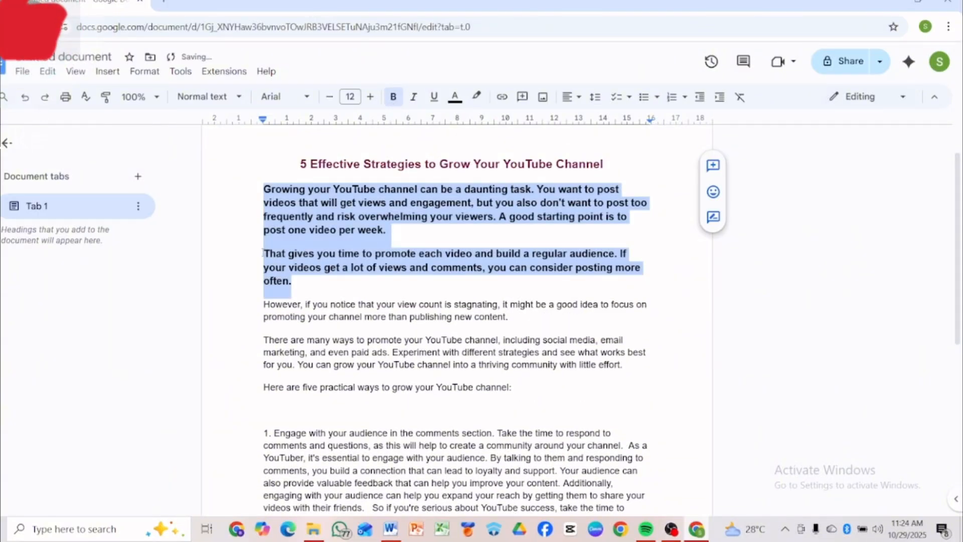
Join the paragraph starting "That gives you time" to the first paragraph, and "There are many ways" to the one starting "However".
{"action": "left_click", "coordinate": [263, 254]}
{"action": "key", "text": "BackSpace"}
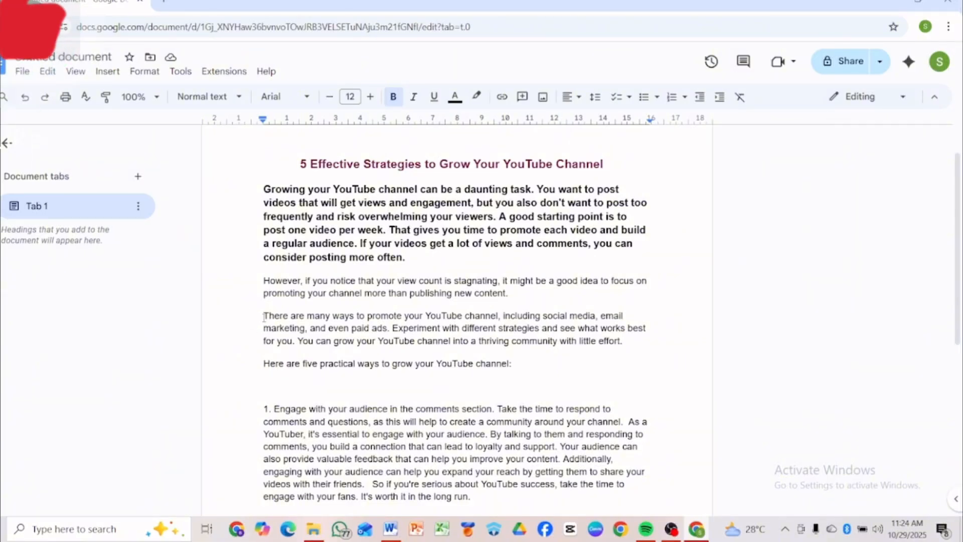
{"action": "key", "text": "BackSpace"}
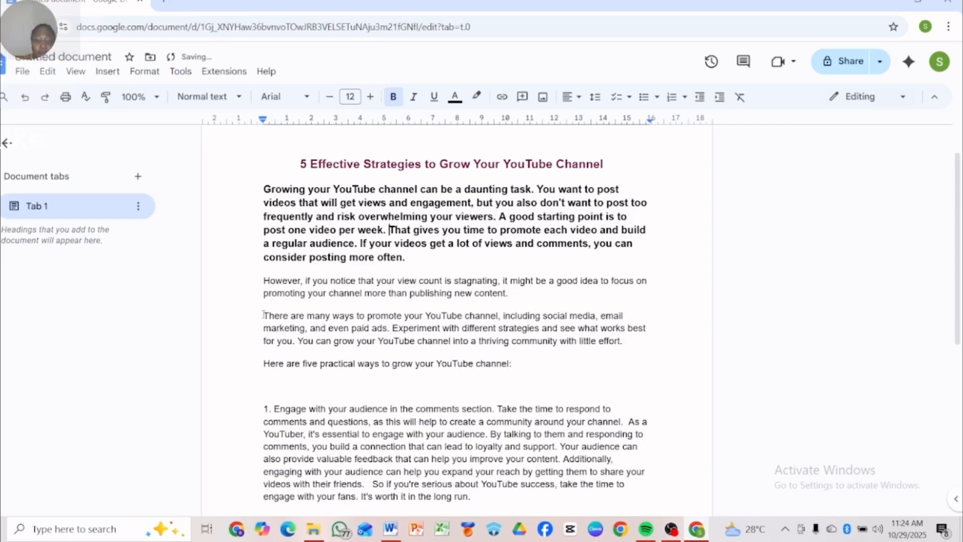
{"action": "left_click", "coordinate": [261, 315]}
{"action": "key", "text": "BackSpace"}
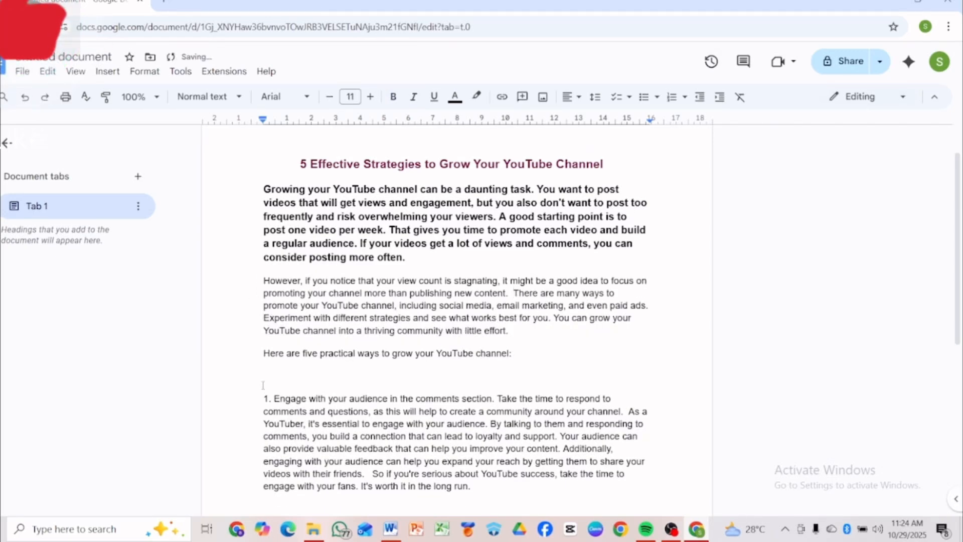
Delete the blank line above item 1 and insert one above "Here are five practical ways to grow your YouTube channel:".
{"action": "left_click_drag", "start_coordinate": [262, 354], "coordinate": [323, 358]}
{"action": "left_click", "coordinate": [222, 350]}
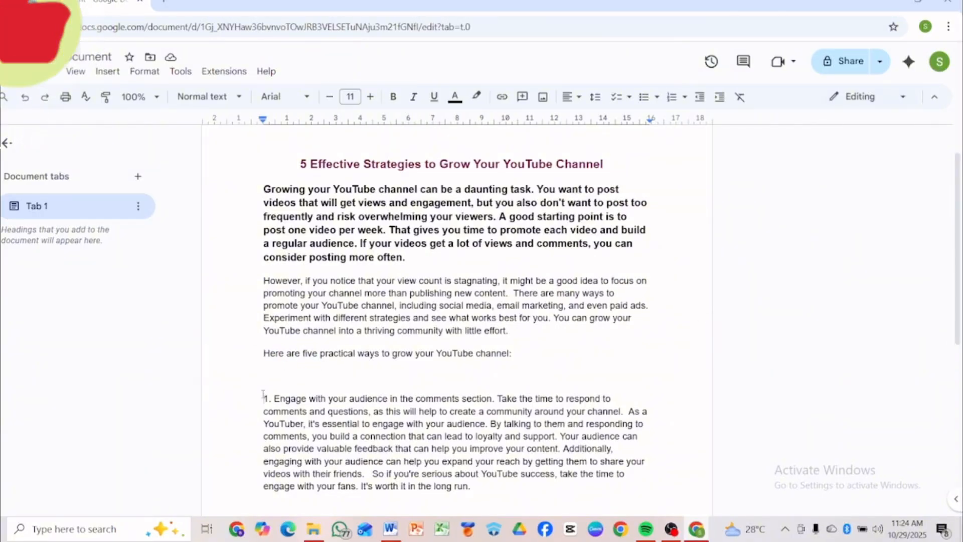
{"action": "key", "text": "BackSpace"}
{"action": "key", "text": "BackSpace"}
{"action": "key", "text": "Return"}
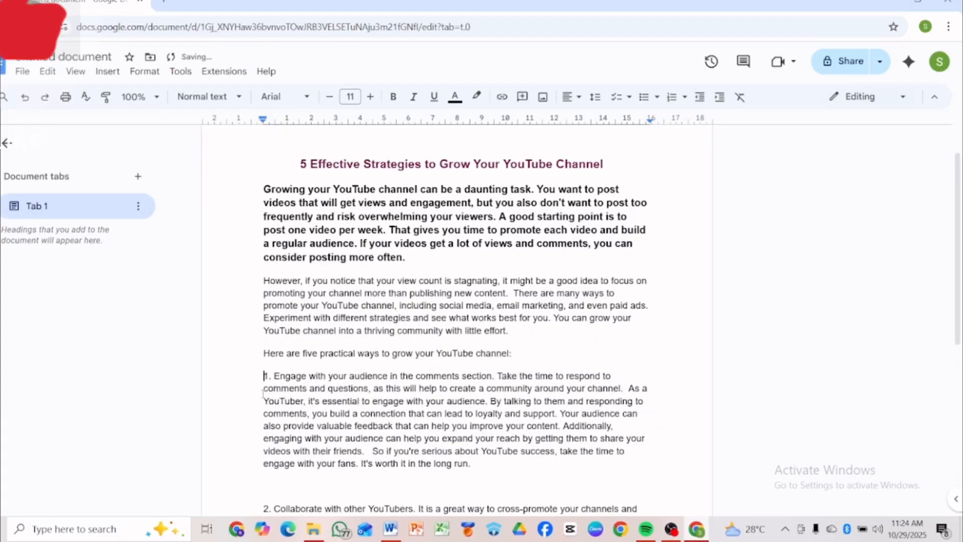
{"action": "left_click", "coordinate": [263, 352]}
{"action": "key", "text": "Return"}
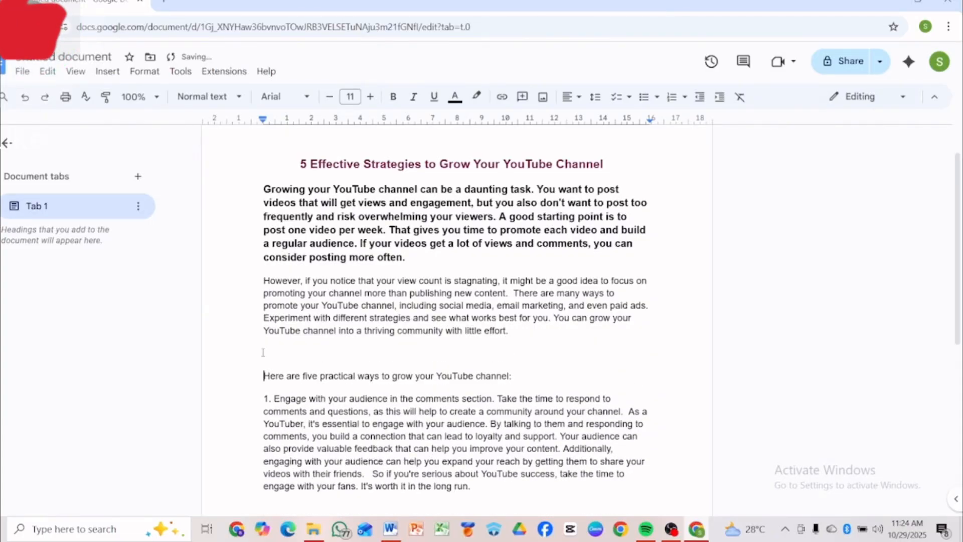
Format the line "Here are five practical ways to grow your YouTube channel:" in bold at font size 13.
{"action": "left_click_drag", "start_coordinate": [271, 377], "coordinate": [517, 387]}
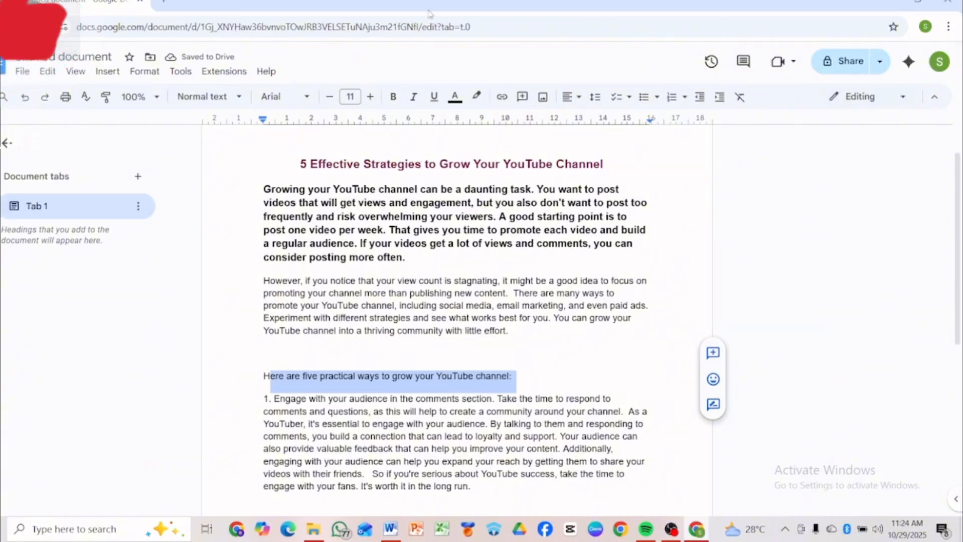
{"action": "left_click", "coordinate": [394, 96]}
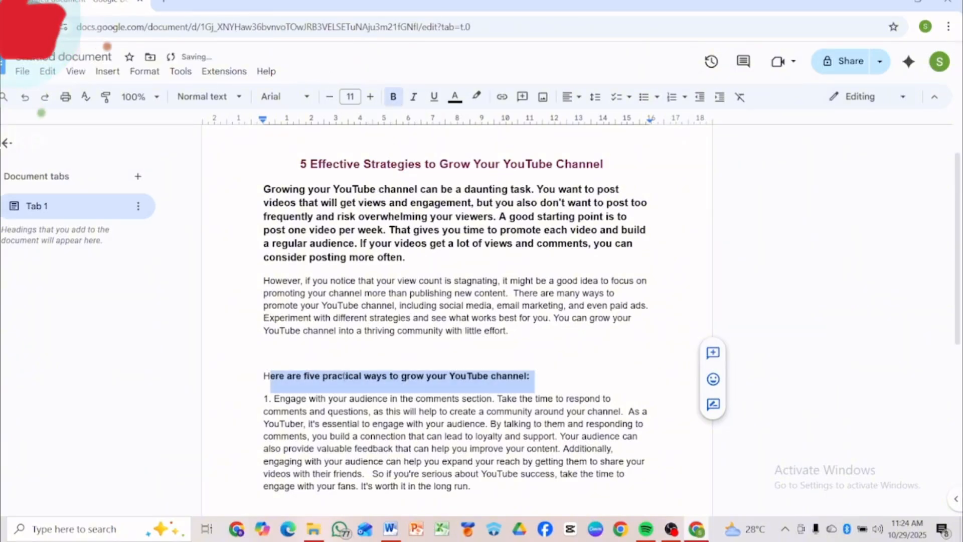
{"action": "left_click", "coordinate": [266, 380]}
{"action": "left_click_drag", "start_coordinate": [264, 376], "coordinate": [554, 380]}
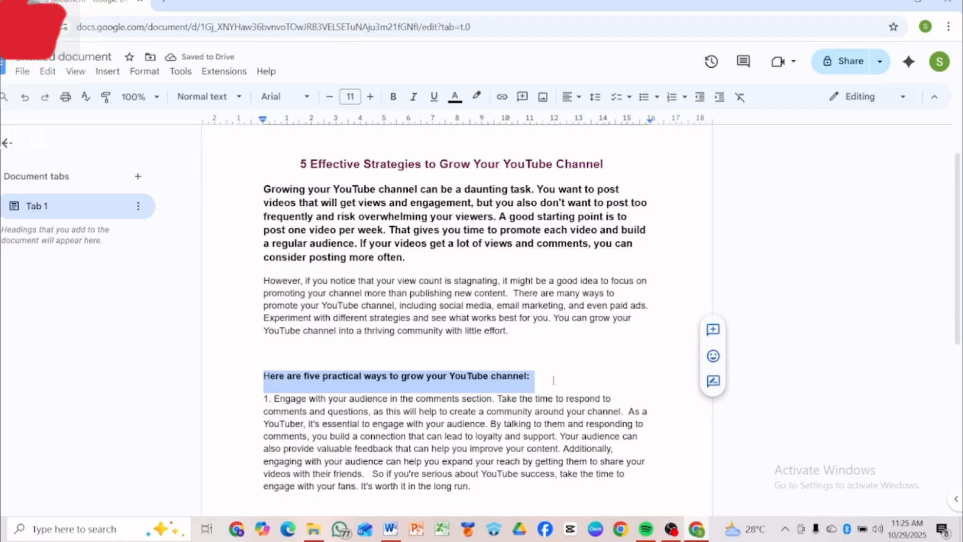
{"action": "left_click", "coordinate": [371, 97]}
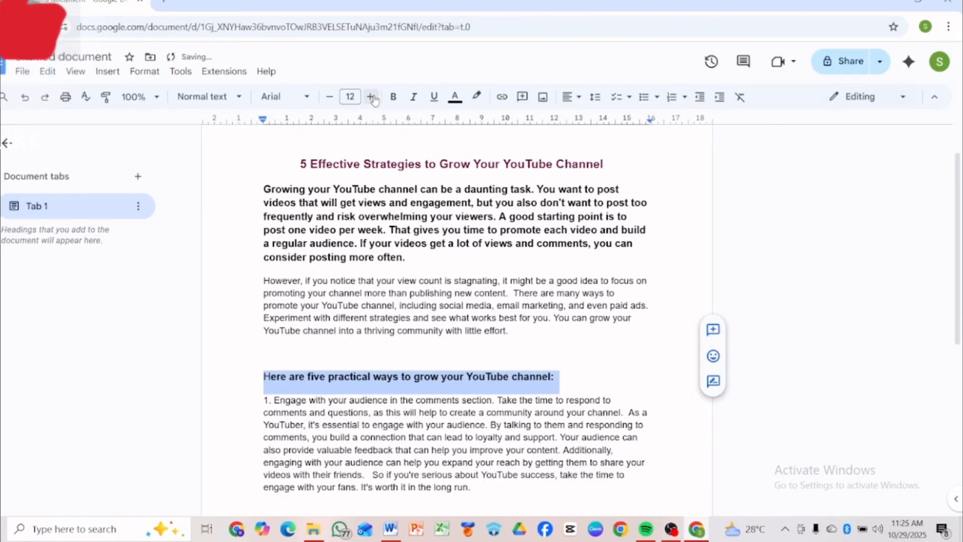
{"action": "left_click", "coordinate": [371, 97]}
{"action": "left_click", "coordinate": [393, 97]}
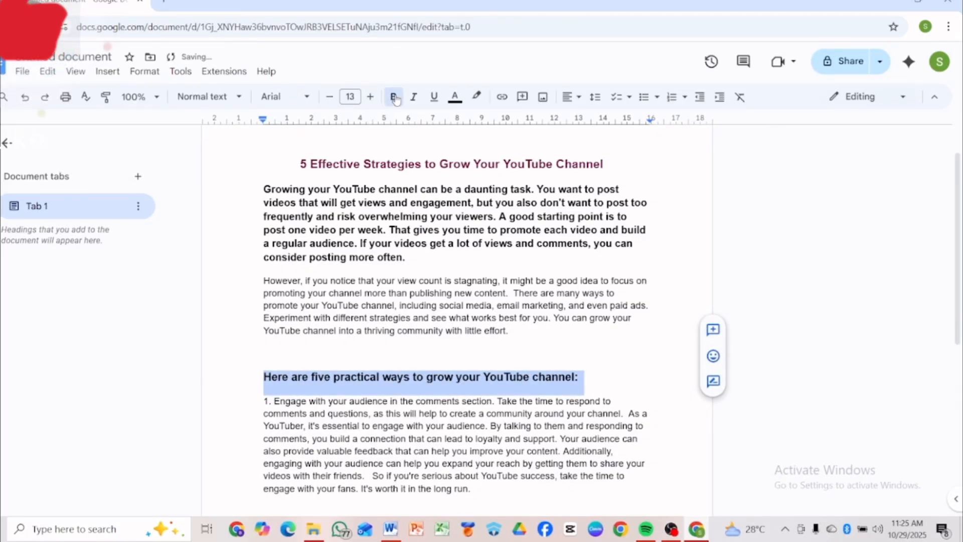
Colour the subheading "Here are five practical ways to grow your YouTube channel:" blue.
{"action": "left_click", "coordinate": [455, 97]}
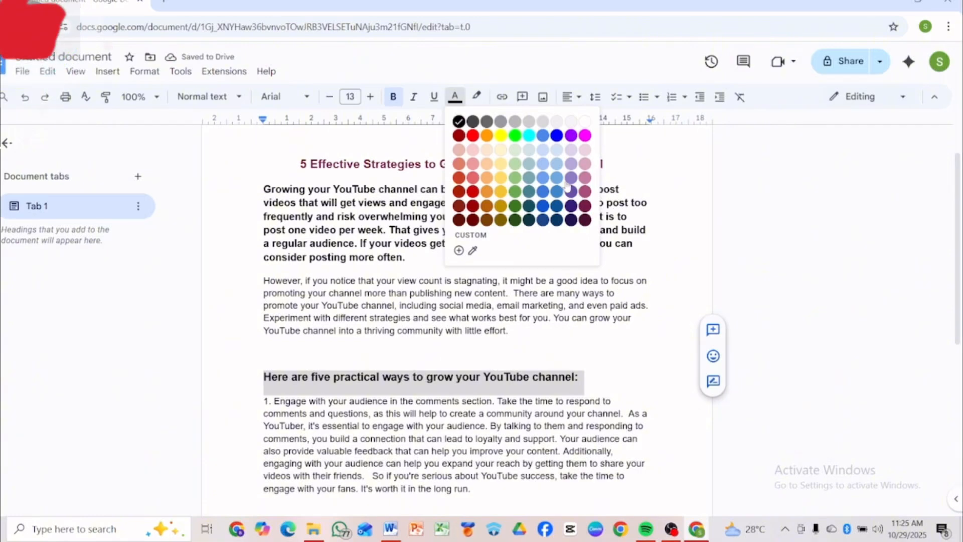
{"action": "left_click", "coordinate": [556, 136]}
{"action": "left_click", "coordinate": [248, 383]}
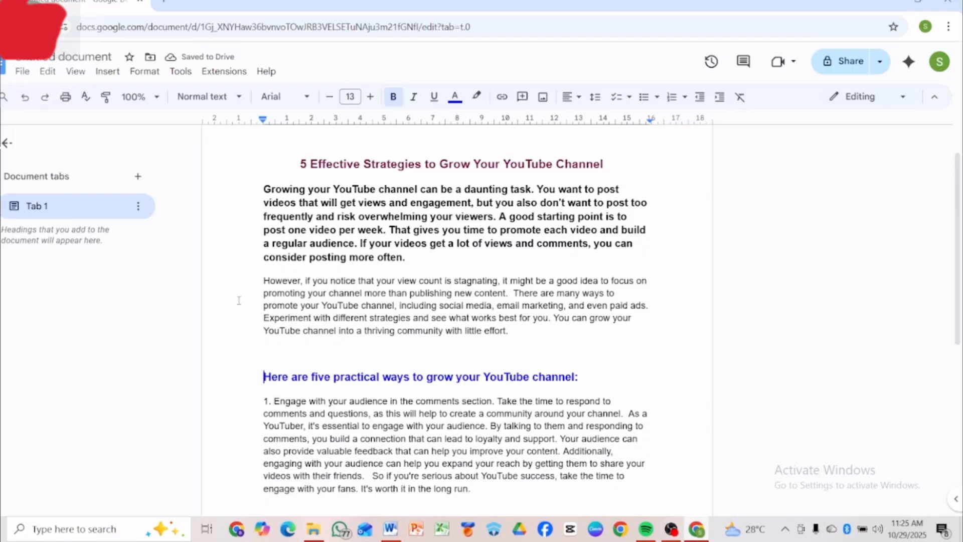
Format the paragraph starting "However, if you notice" in bold at font size 12.
{"action": "left_click_drag", "start_coordinate": [262, 281], "coordinate": [652, 351]}
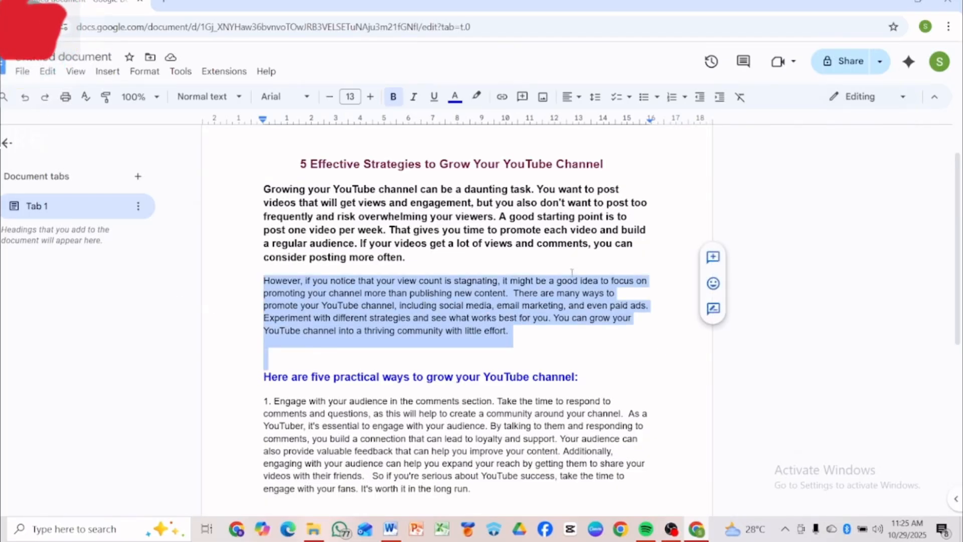
{"action": "left_click", "coordinate": [394, 100]}
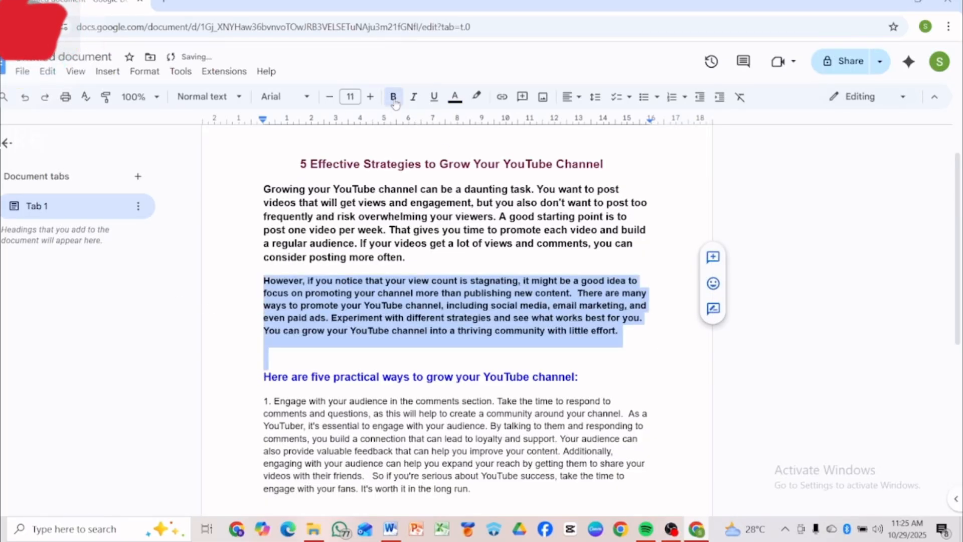
{"action": "left_click", "coordinate": [371, 97]}
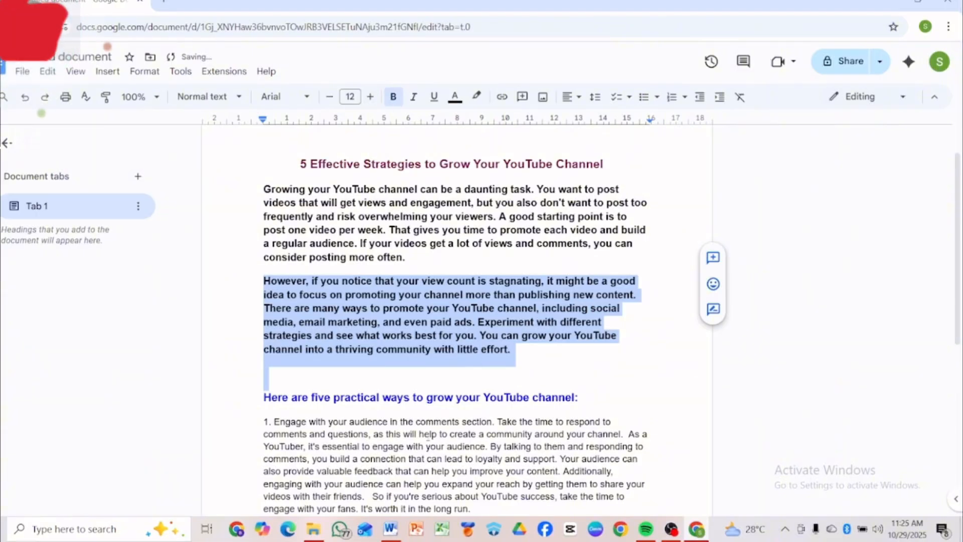
{"action": "left_click", "coordinate": [241, 392]}
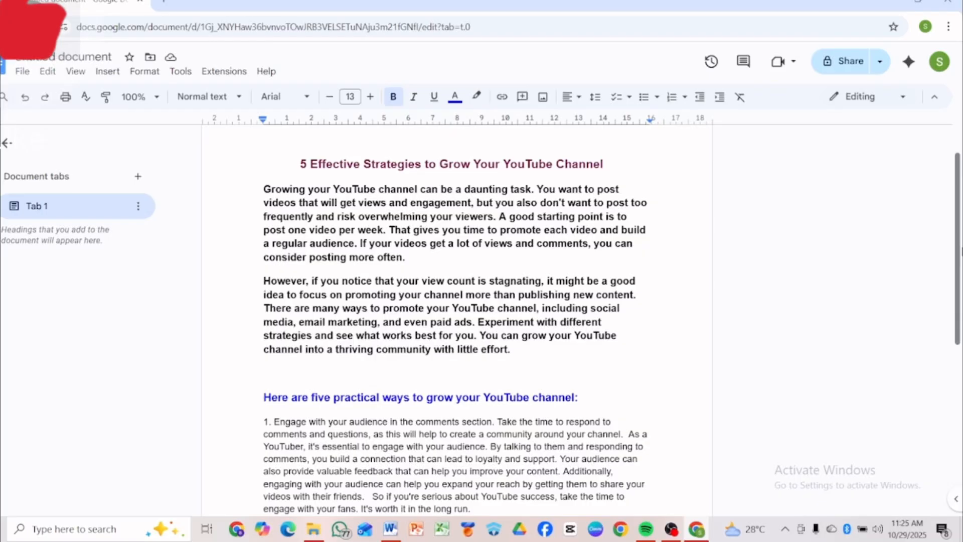
Turn items 1 and 2 below the blue subheading into a bulleted list.
{"action": "scroll", "coordinate": [956, 251], "scroll_direction": "down", "scroll_amount": 4}
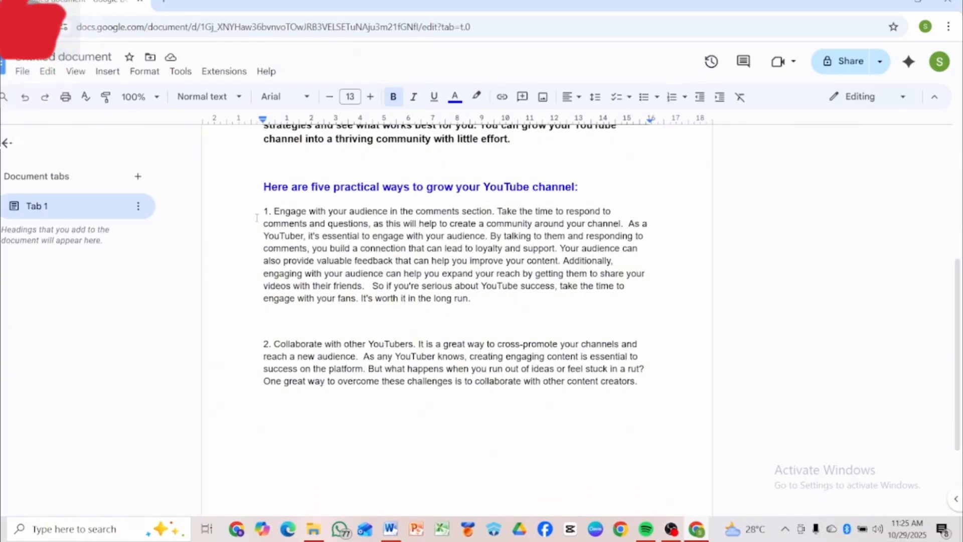
{"action": "left_click_drag", "start_coordinate": [255, 214], "coordinate": [495, 444]}
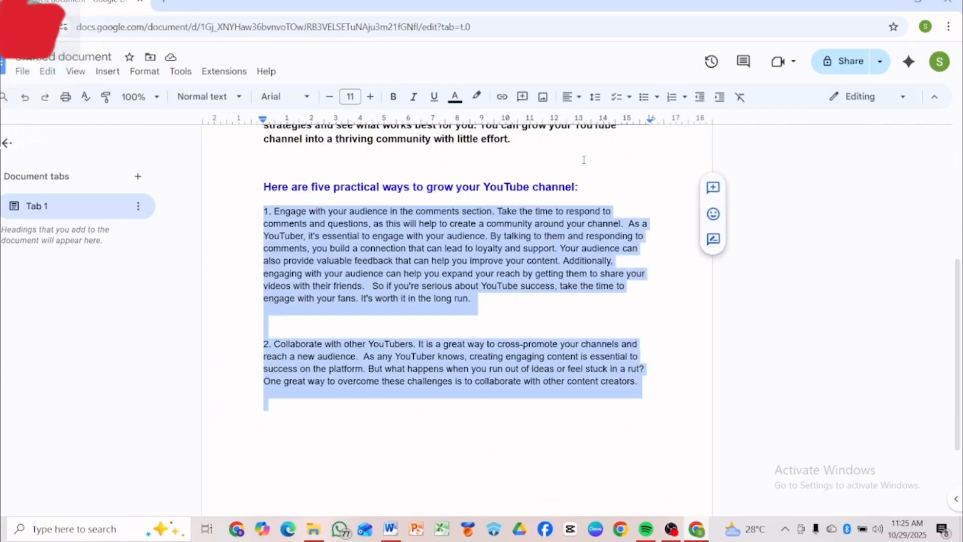
{"action": "left_click", "coordinate": [644, 97]}
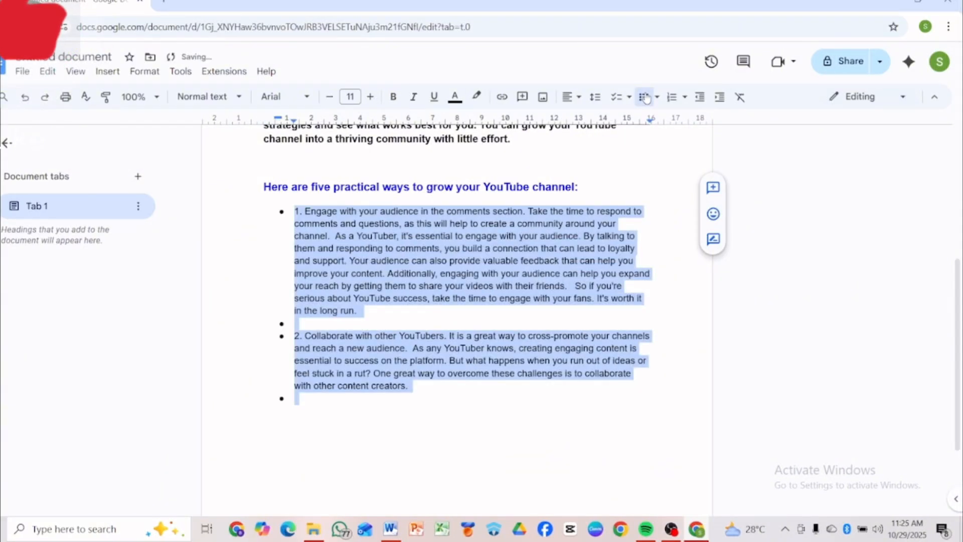
Try a numbered list on the two items and switch them back to bullets.
{"action": "left_click", "coordinate": [685, 99]}
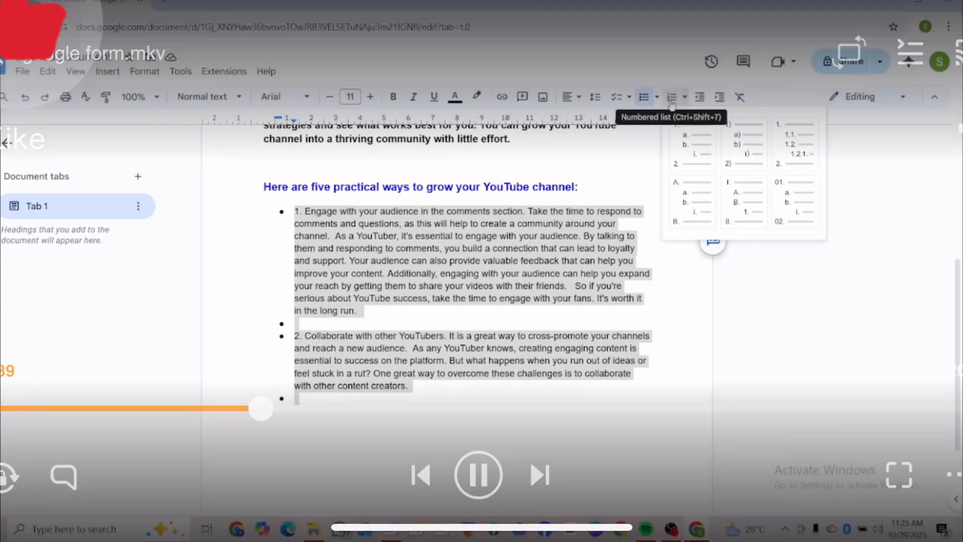
{"action": "left_click", "coordinate": [667, 100]}
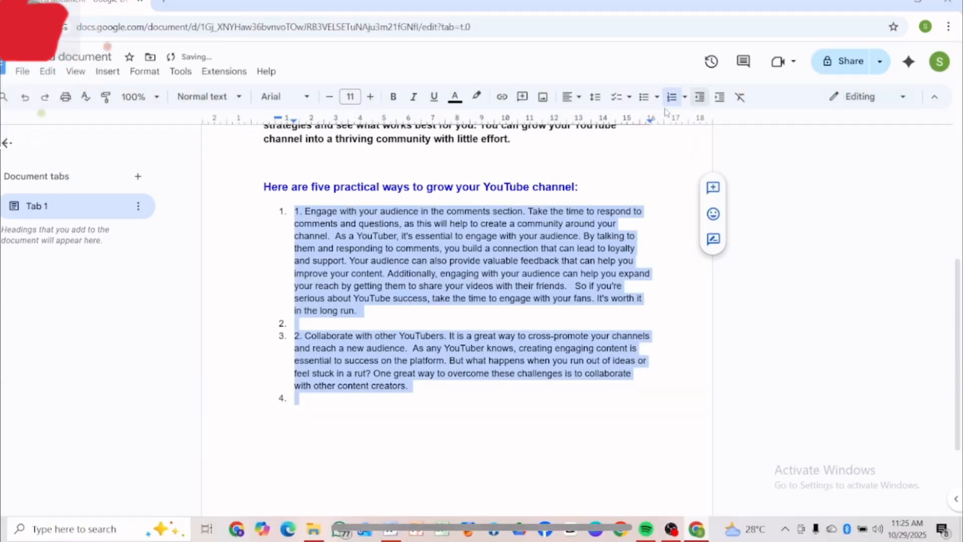
{"action": "left_click", "coordinate": [644, 98]}
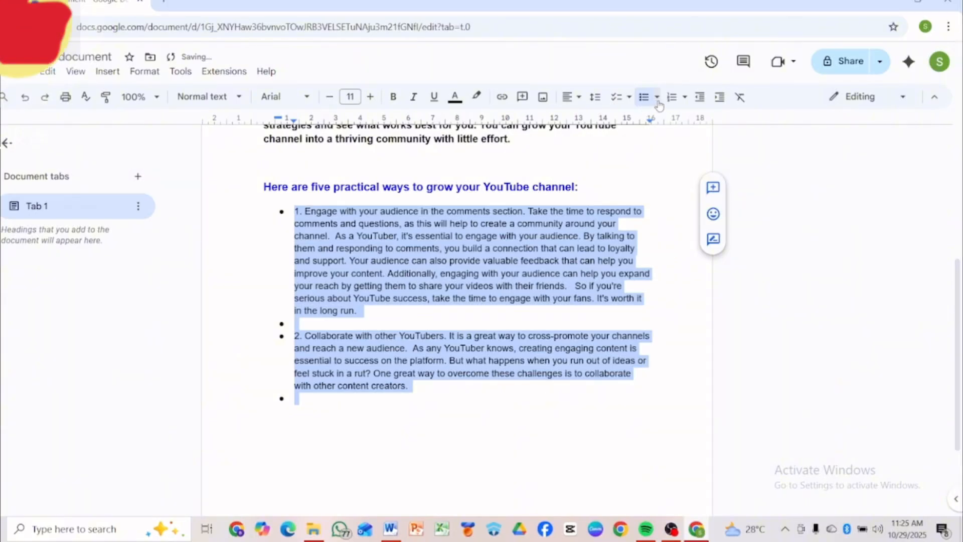
Change the list's markers to the diamond bullet style.
{"action": "left_click", "coordinate": [657, 98]}
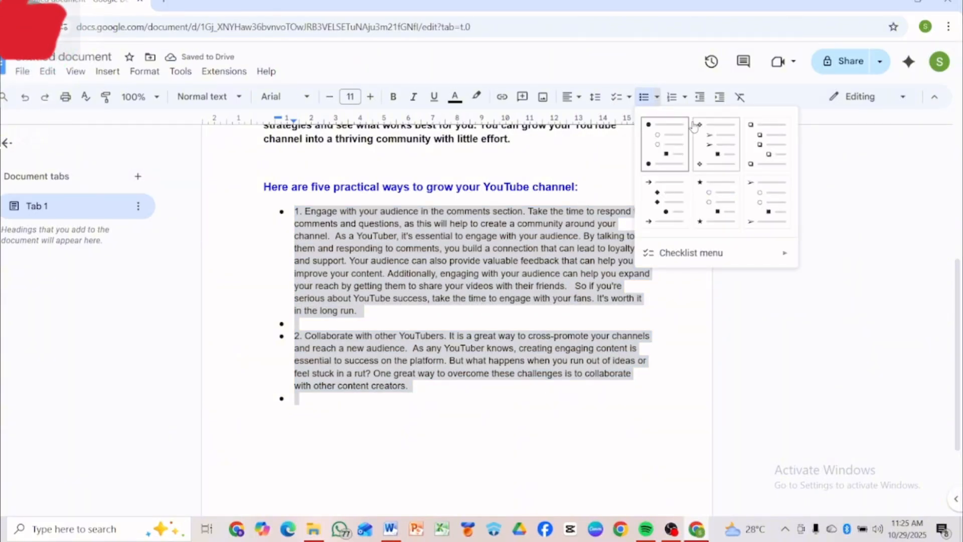
{"action": "left_click", "coordinate": [716, 144]}
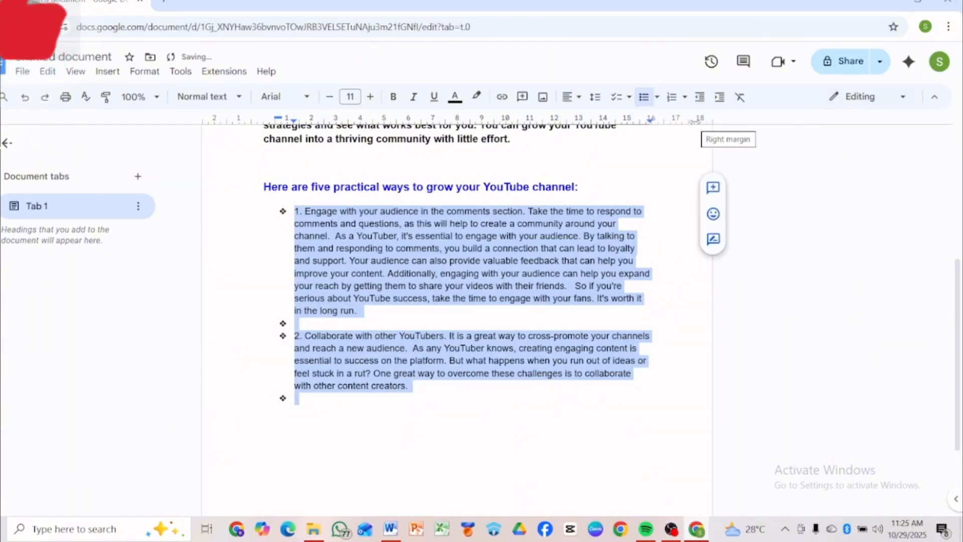
{"action": "left_click", "coordinate": [220, 285]}
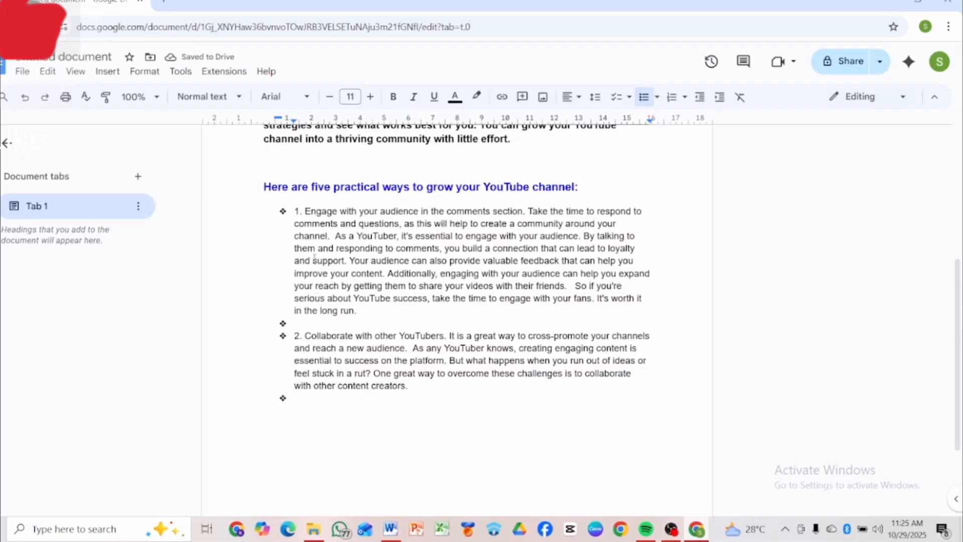
Remove the typed "1." from the first bullet and turn the empty bullet below it into an unbulleted blank line.
{"action": "key", "text": "BackSpace"}
{"action": "key", "text": "BackSpace"}
{"action": "key", "text": "BackSpace"}
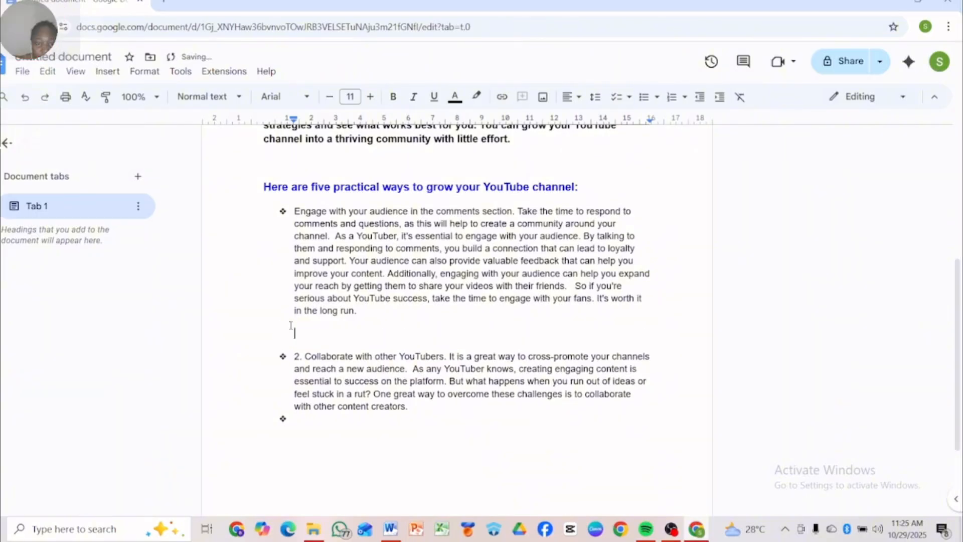
{"action": "key", "text": "BackSpace"}
{"action": "key", "text": "BackSpace"}
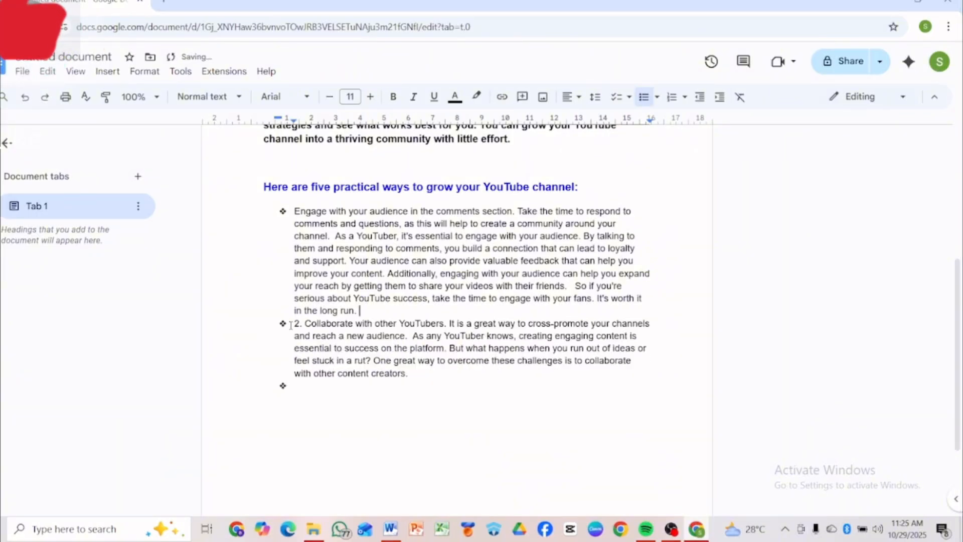
{"action": "key", "text": "Return"}
{"action": "key", "text": "BackSpace"}
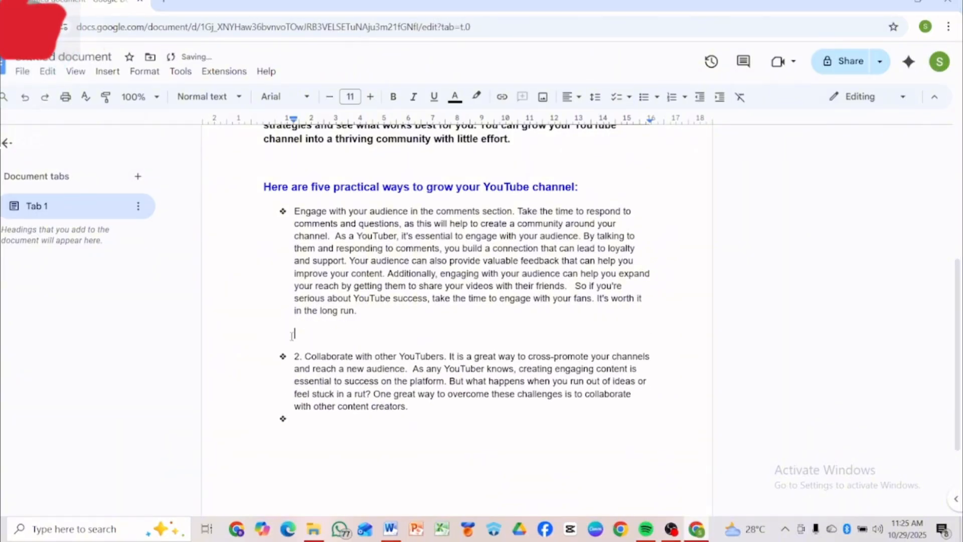
{"action": "left_click", "coordinate": [293, 450]}
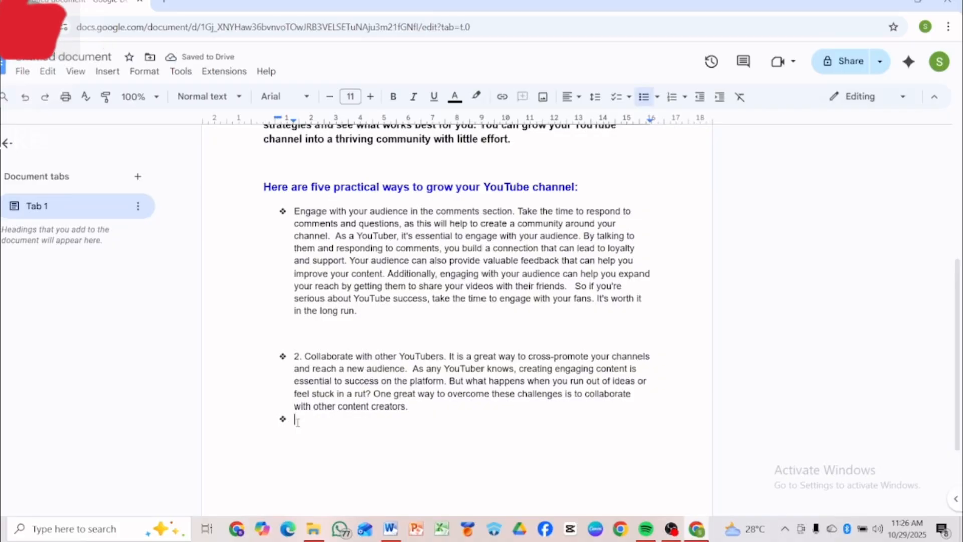
Download the document as a PDF document (.pdf).
{"action": "scroll", "coordinate": [293, 450], "scroll_direction": "up", "scroll_amount": 4}
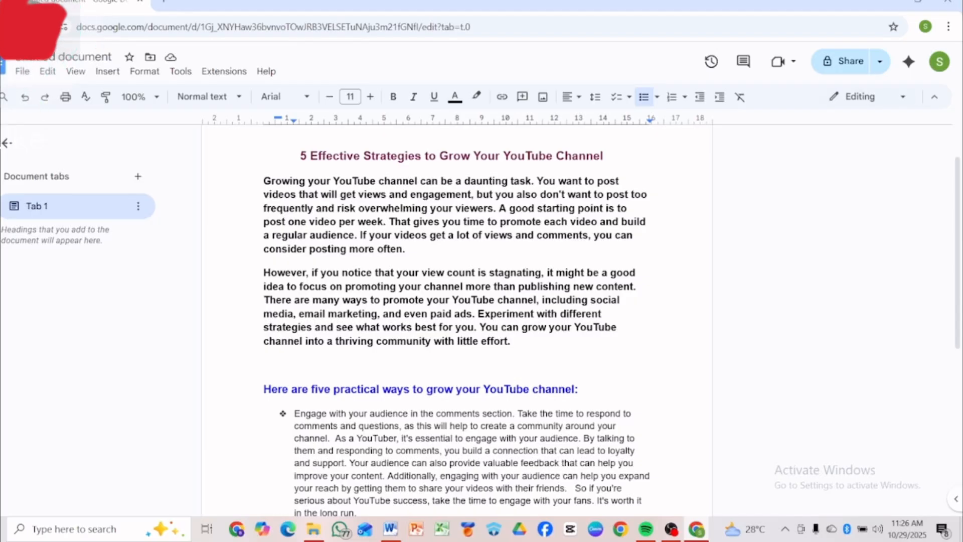
{"action": "left_click", "coordinate": [22, 74]}
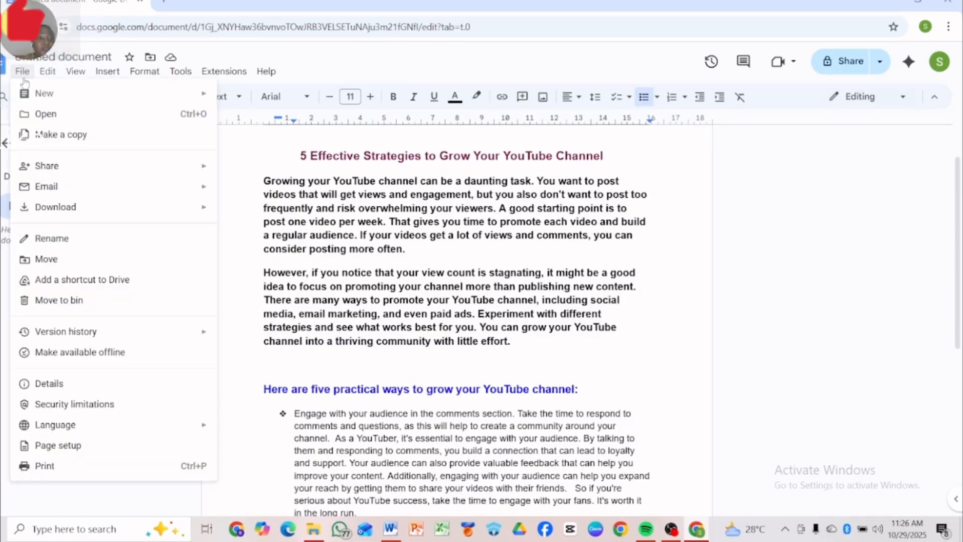
{"action": "mouse_move", "coordinate": [124, 211]}
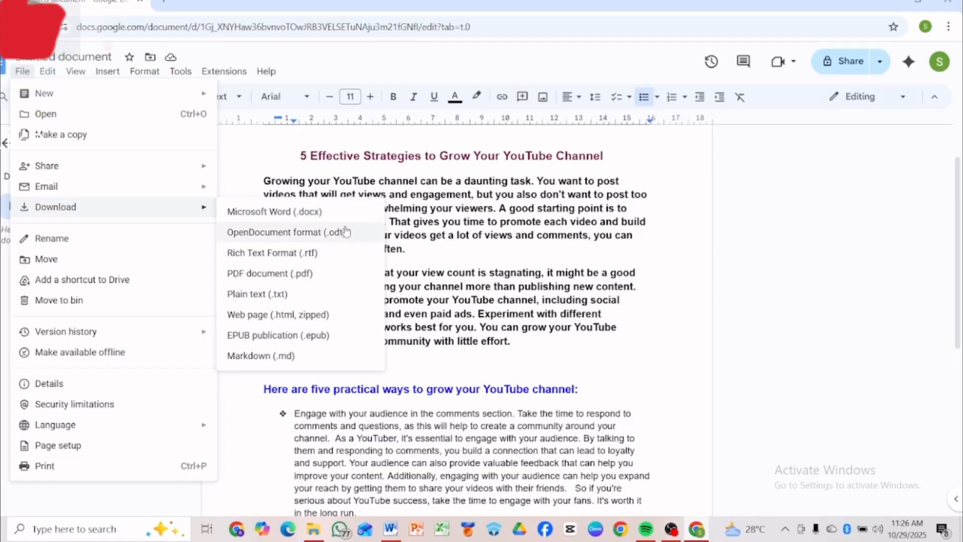
{"action": "left_click", "coordinate": [343, 276]}
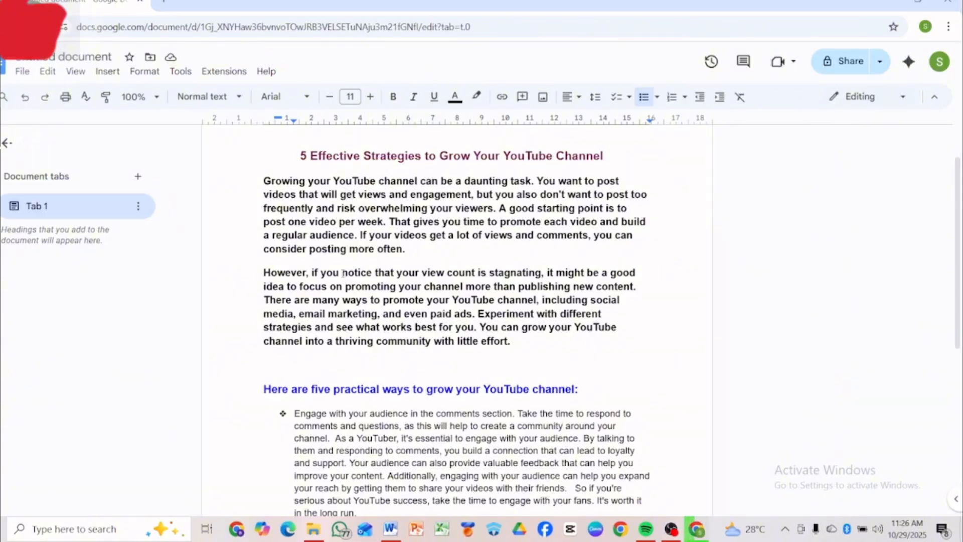
Start an e-mail of this file and add the recipient's e-mail address.
{"action": "left_click", "coordinate": [23, 71]}
{"action": "mouse_move", "coordinate": [68, 187]}
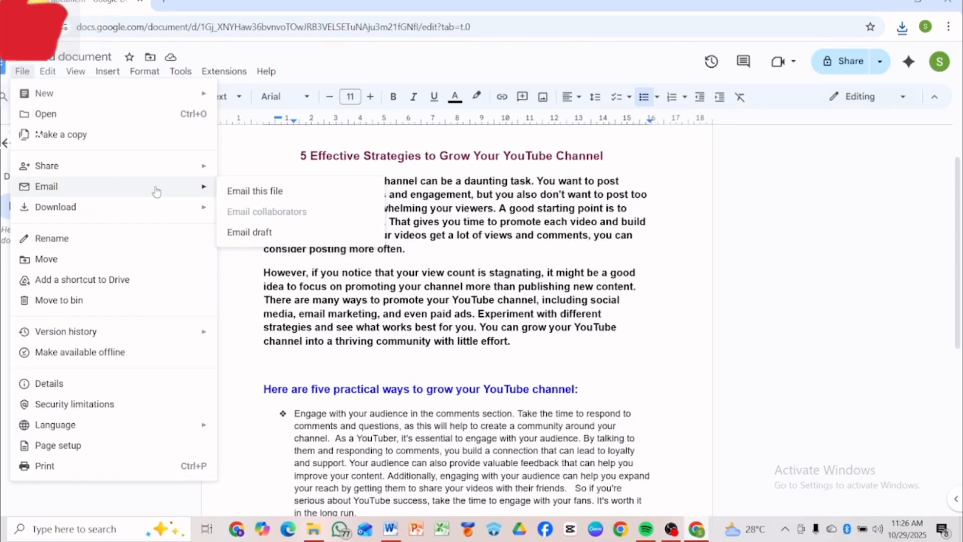
{"action": "left_click", "coordinate": [283, 192]}
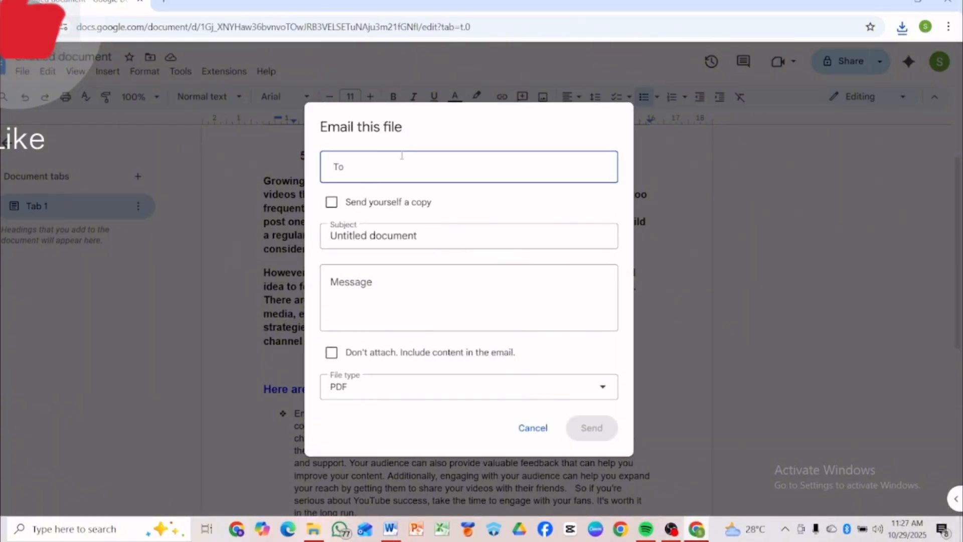
{"action": "key", "text": "ctrl+v"}
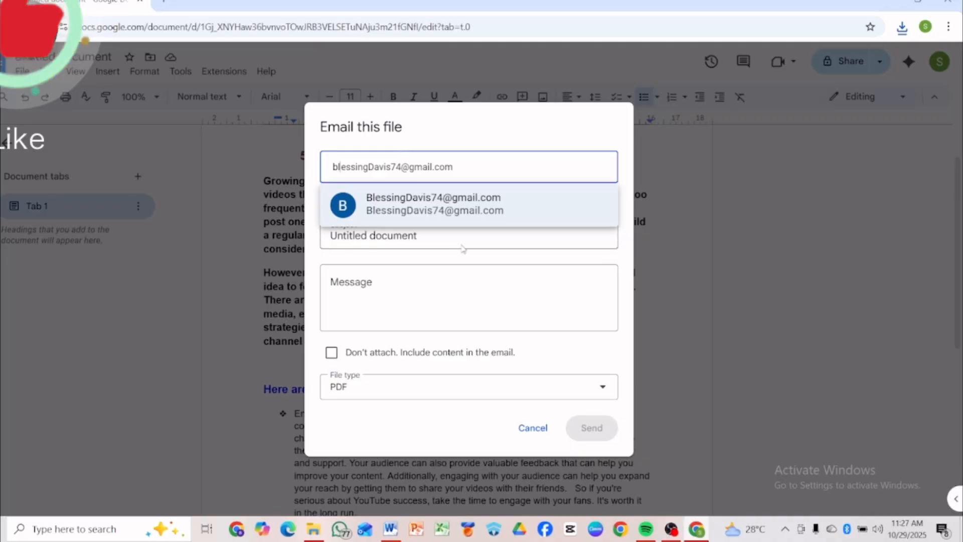
{"action": "left_click", "coordinate": [450, 208]}
Set the e-mail's subject to "Patrical Youtube tutorial" and send the file as a PDF without a message.
{"action": "left_click", "coordinate": [443, 234]}
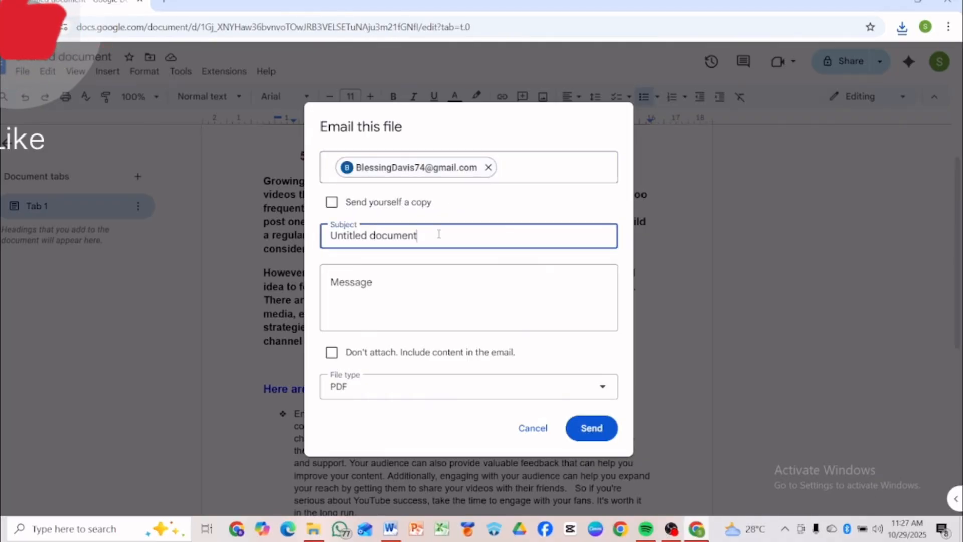
{"action": "left_click_drag", "start_coordinate": [439, 234], "coordinate": [332, 236]}
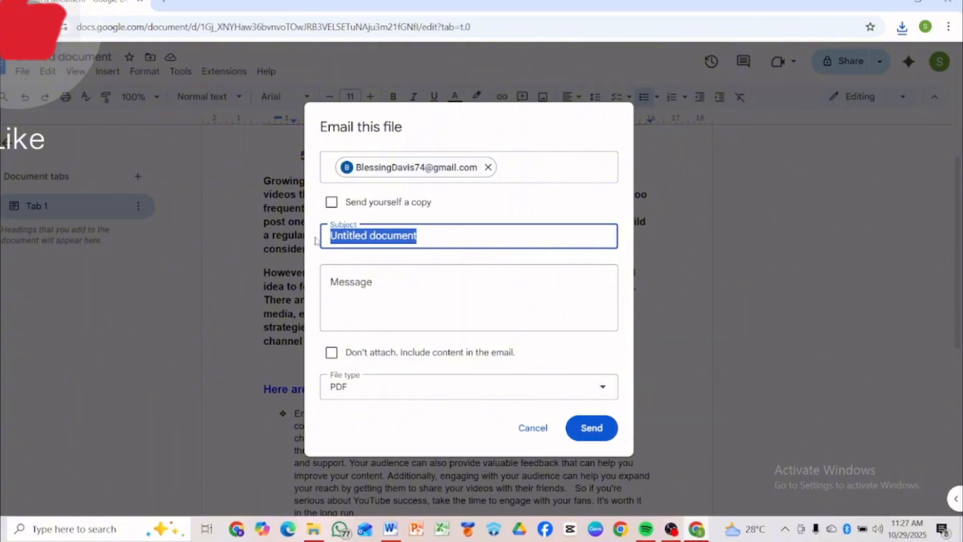
{"action": "type", "text": "Patrical Youtube tutorial"}
{"action": "key", "text": "Tab"}
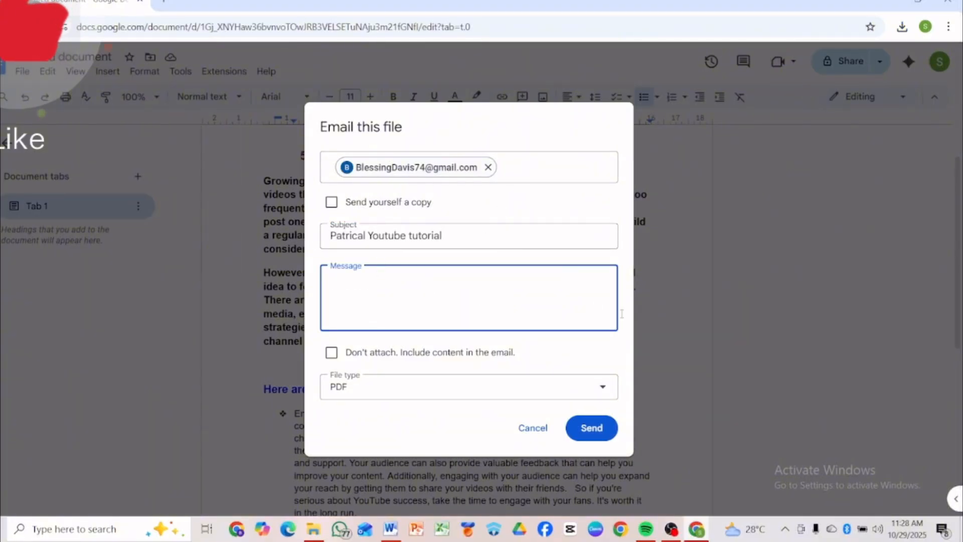
{"action": "left_click", "coordinate": [610, 427]}
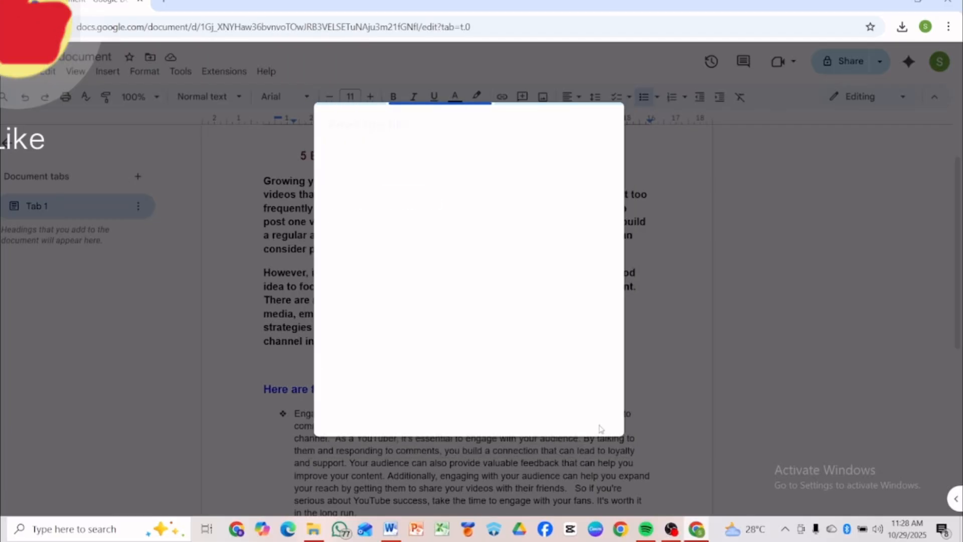